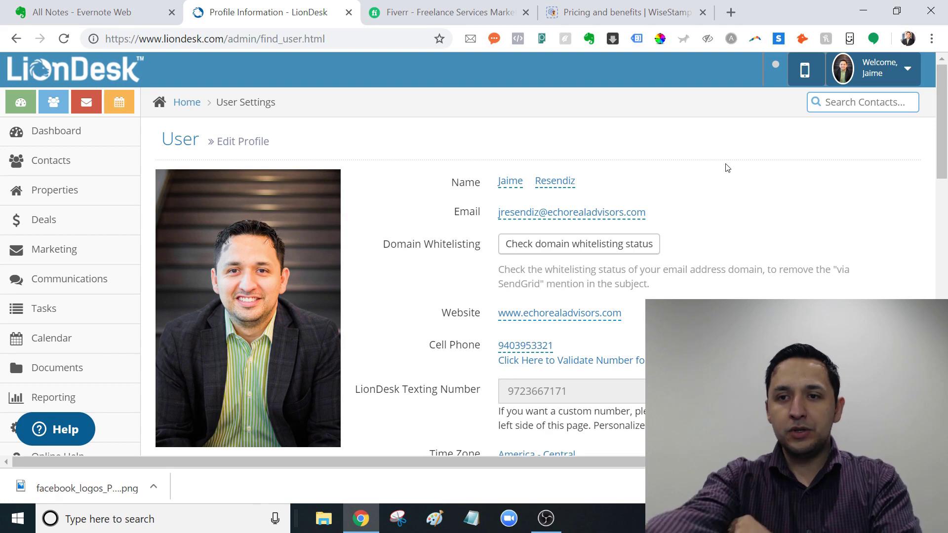
# - Scroll to the existing LionDesk email signature, dismiss the downloads bar, and switch to Fiverr
pyautogui.moveTo(943, 125); pyautogui.dragTo(944, 273)
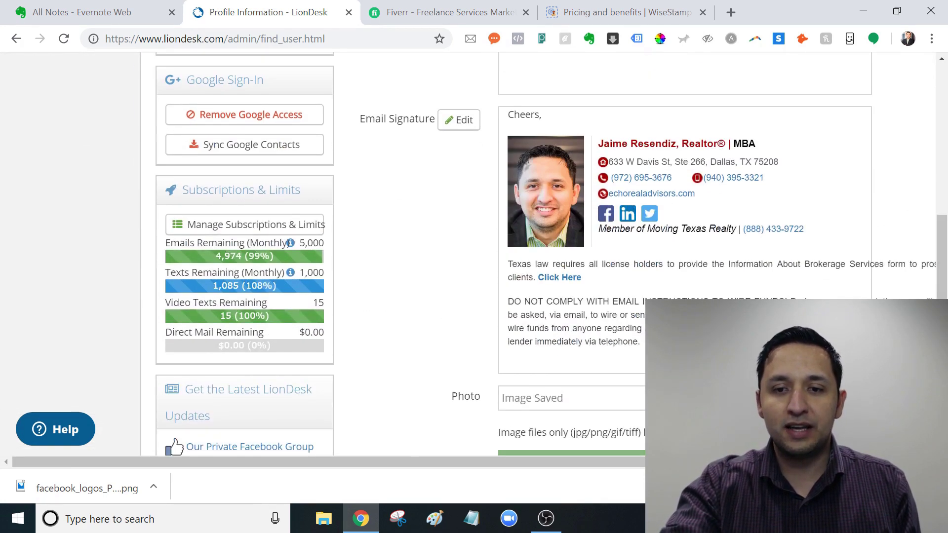
pyautogui.moveTo(586, 462); pyautogui.dragTo(617, 462)
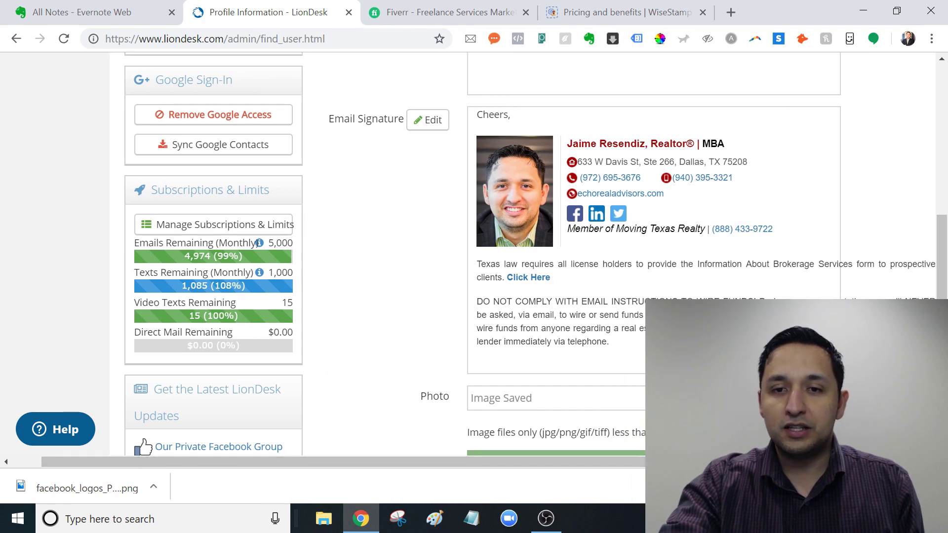
pyautogui.click(935, 488)
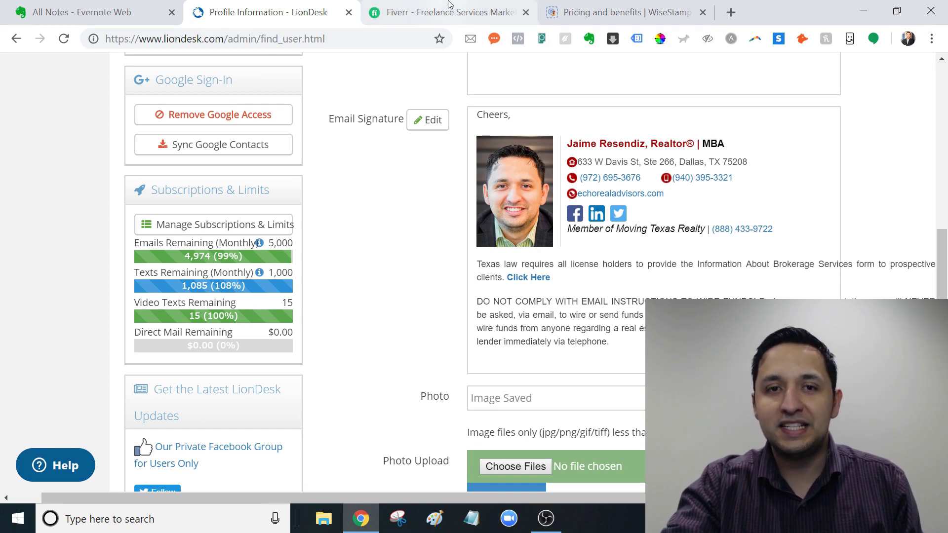
pyautogui.click(437, 18)
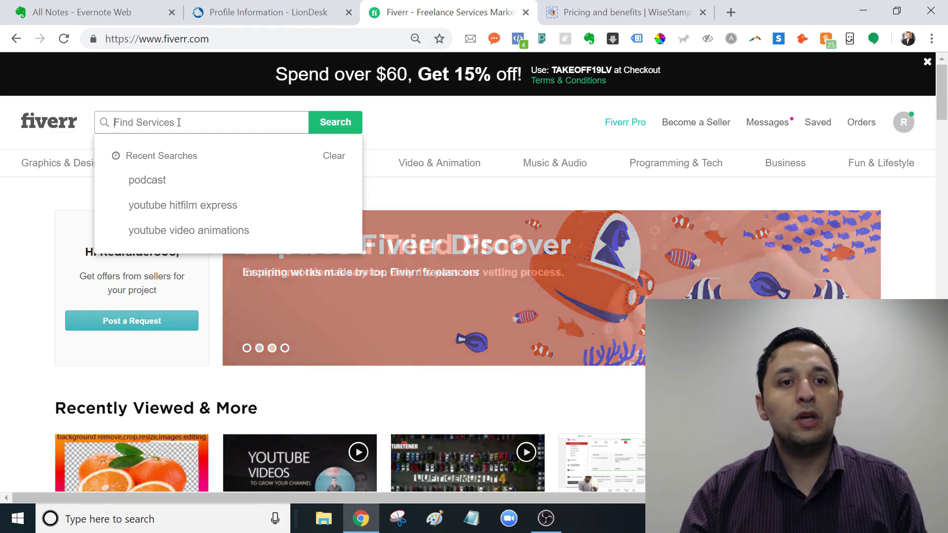
# - Search Fiverr for 'html email signature'
pyautogui.write('html emai')
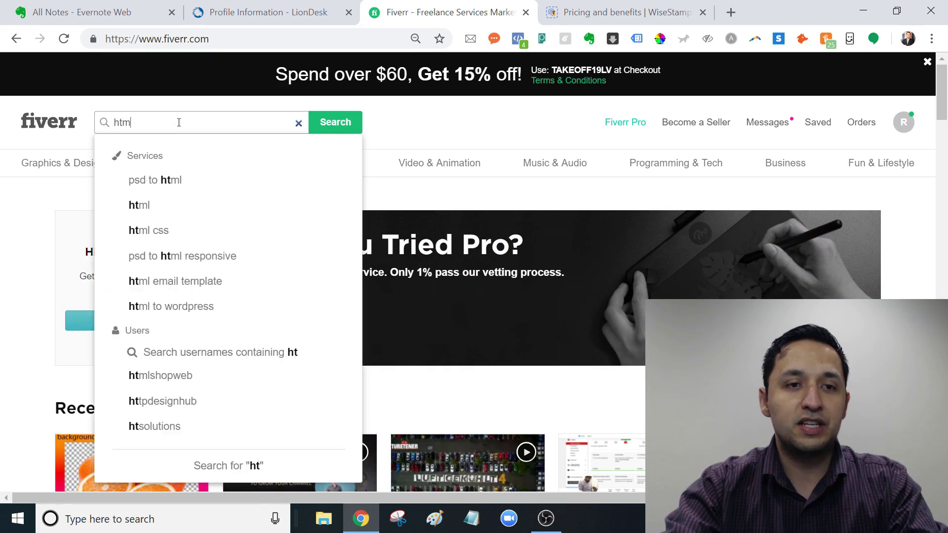
pyautogui.press('BackSpace')
pyautogui.press('BackSpace')
pyautogui.press('BackSpace')
pyautogui.write('mail sigantu')
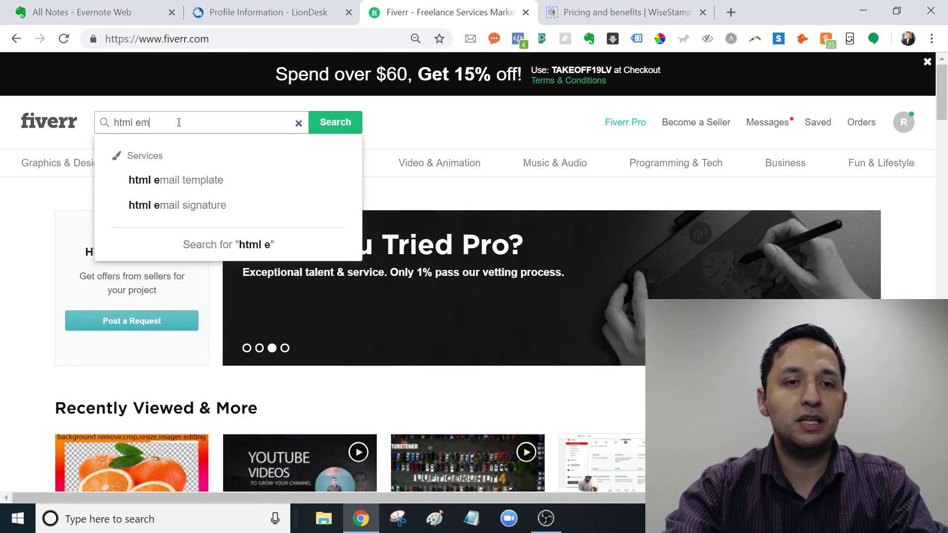
pyautogui.press('BackSpace')
pyautogui.press('BackSpace')
pyautogui.press('BackSpace')
pyautogui.press('BackSpace')
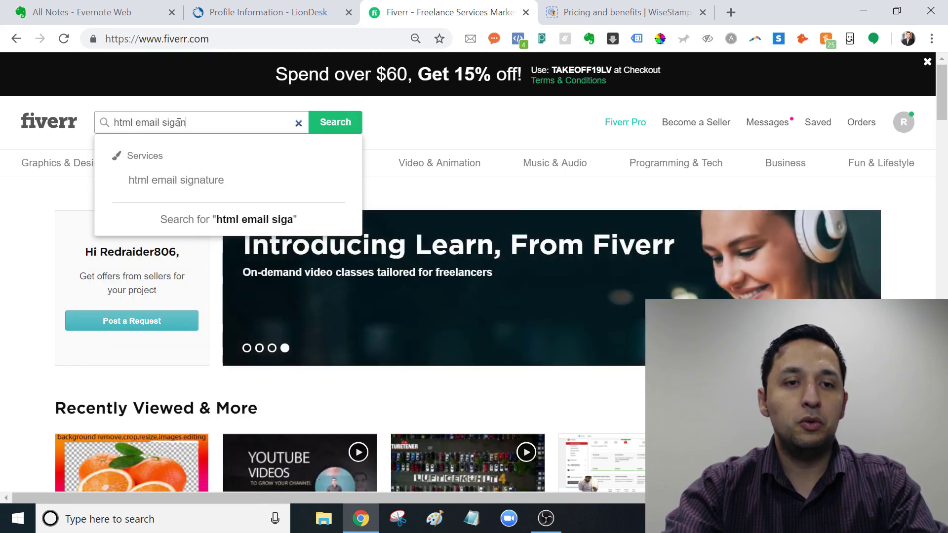
pyautogui.write('nature')
pyautogui.press('Return')
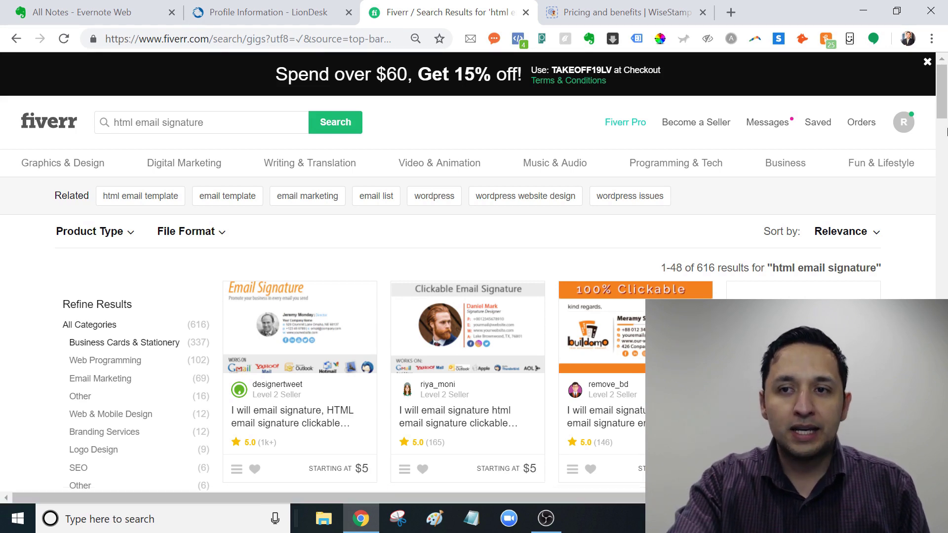
# - Browse the gig results starting at $5, then switch to the WiseStamp pricing page
pyautogui.click(944, 132)
pyautogui.moveTo(945, 132)
pyautogui.mouseDown()
pyautogui.moveTo(945, 299)
pyautogui.moveTo(945, 69)
pyautogui.moveTo(946, 119)
pyautogui.mouseUp()
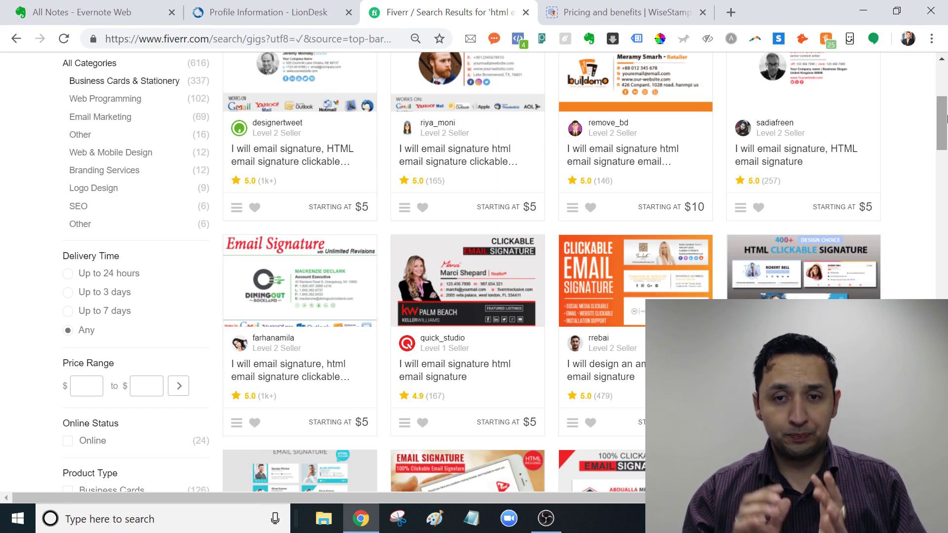
pyautogui.click(633, 5)
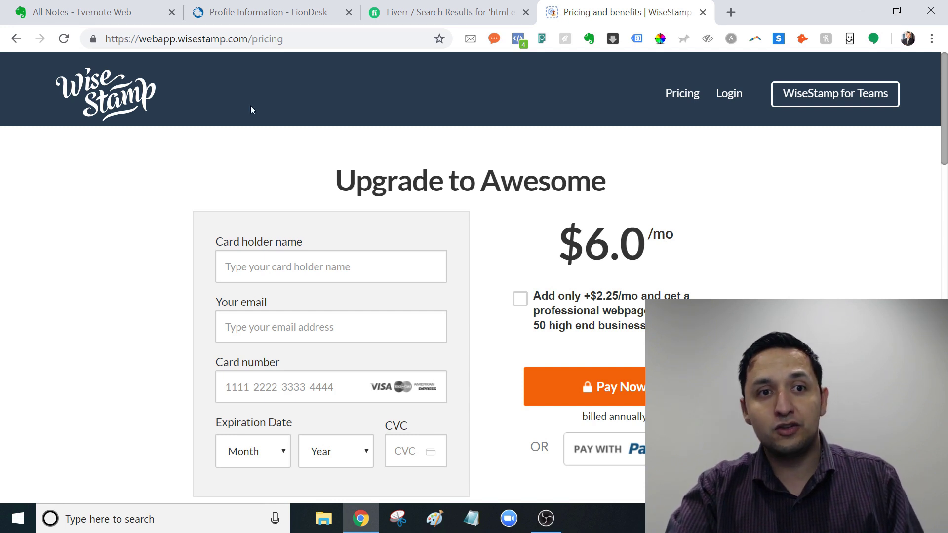
# - Open the WiseStamp homepage, scroll its signature templates, and return to the Fiverr results
pyautogui.click(114, 103)
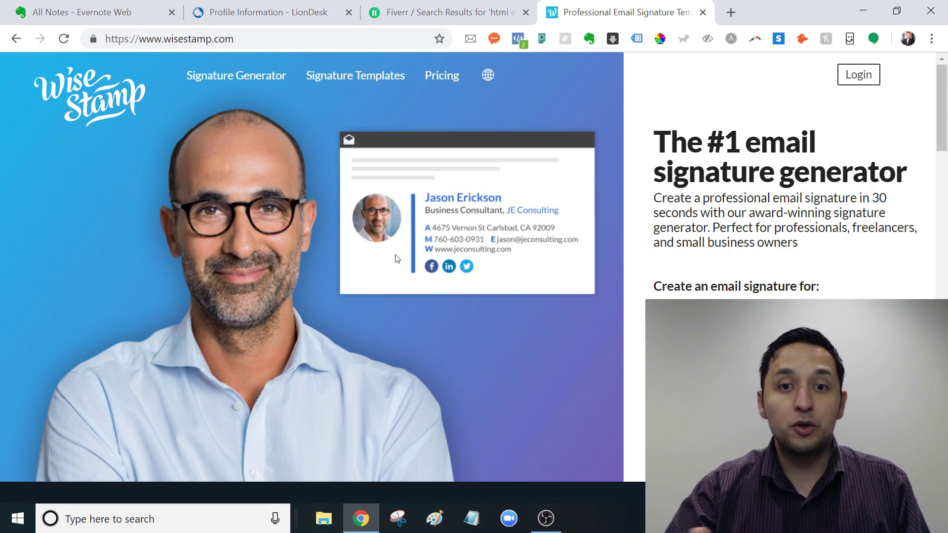
pyautogui.moveTo(944, 127)
pyautogui.mouseDown()
pyautogui.moveTo(945, 242)
pyautogui.moveTo(945, 225)
pyautogui.mouseUp()
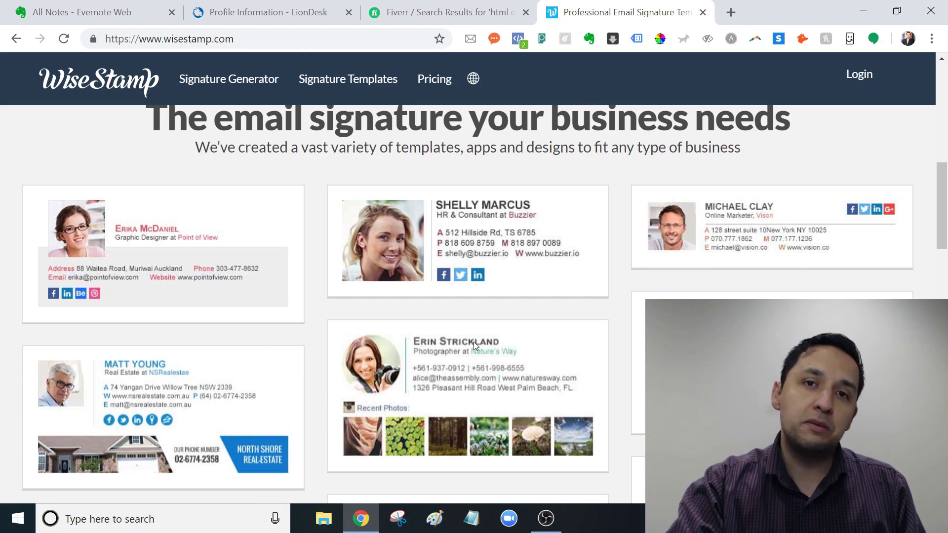
pyautogui.moveTo(943, 220)
pyautogui.mouseDown()
pyautogui.moveTo(945, 359)
pyautogui.moveTo(945, 167)
pyautogui.moveTo(945, 211)
pyautogui.mouseUp()
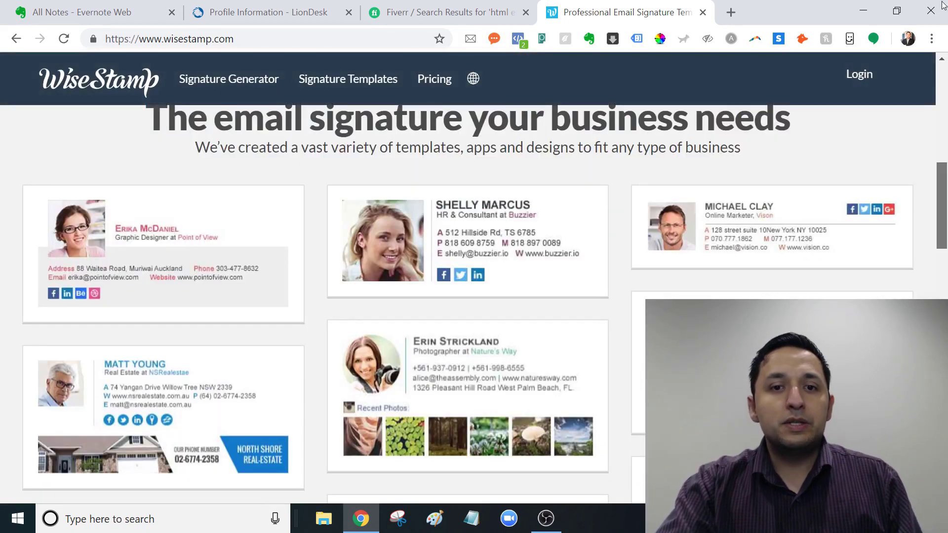
pyautogui.click(450, 7)
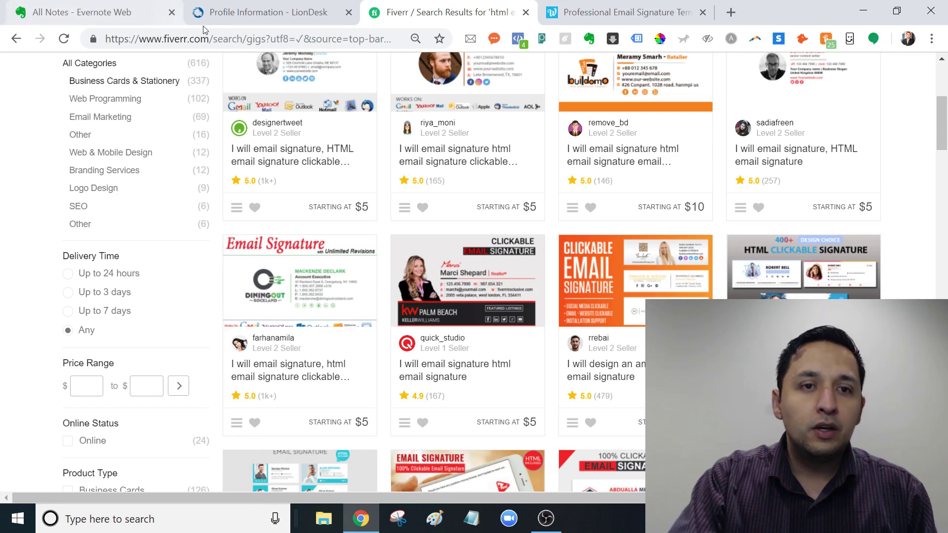
# - Return to LionDesk, reload Profile from the Welcome menu, and scroll to Email Signature
pyautogui.click(221, 20)
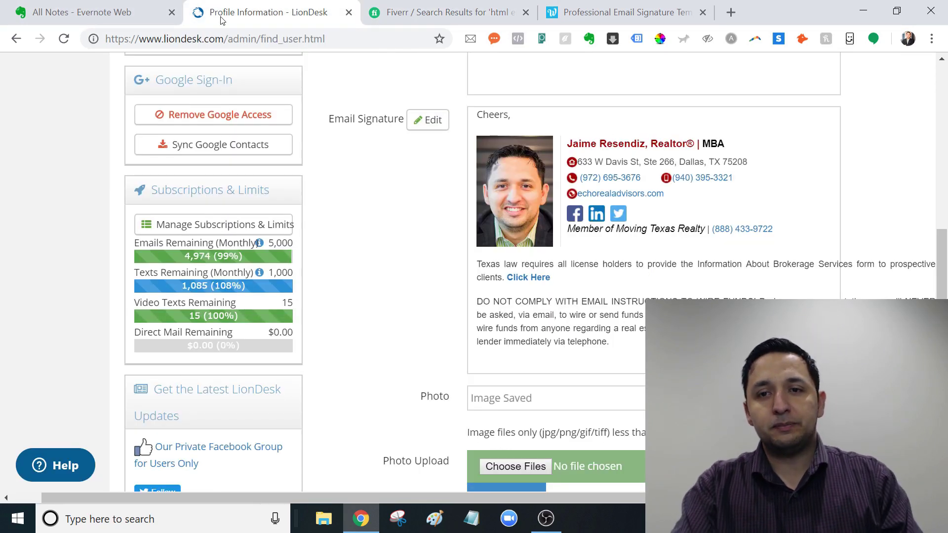
pyautogui.scroll(3, 936, 292)
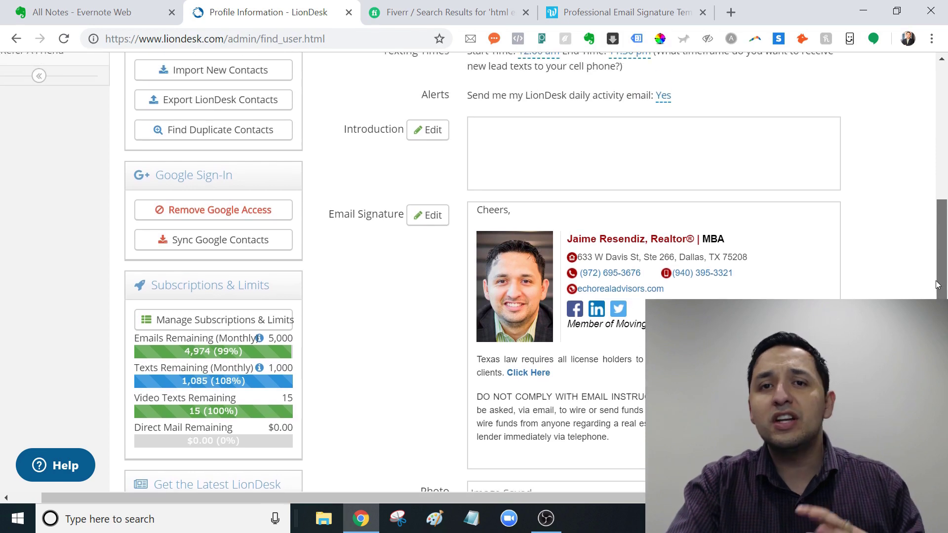
pyautogui.scroll(-1, 936, 292)
pyautogui.moveTo(936, 292); pyautogui.dragTo(944, 126)
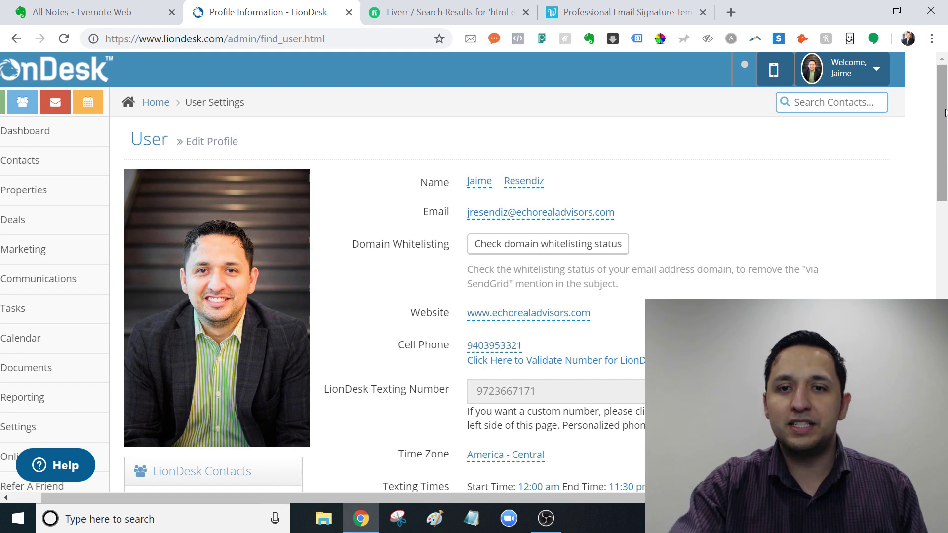
pyautogui.click(835, 69)
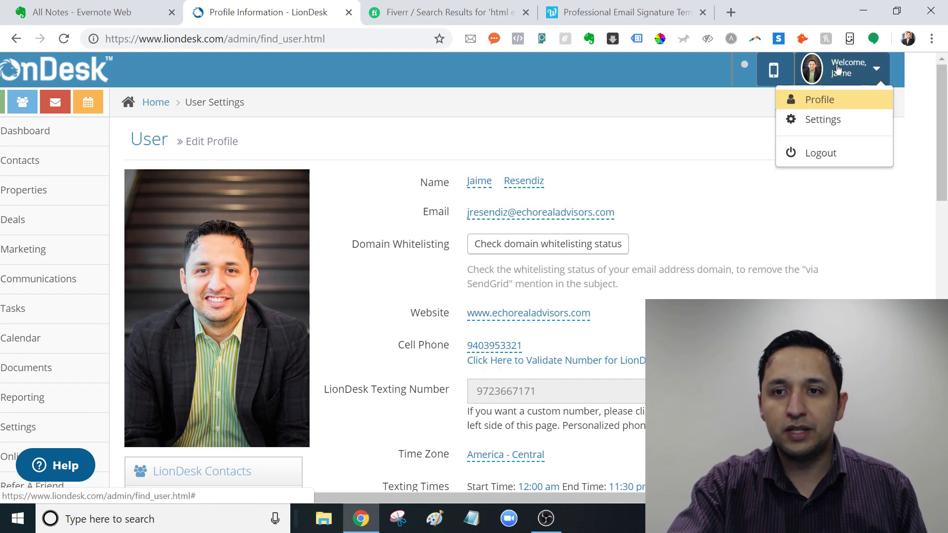
pyautogui.click(820, 101)
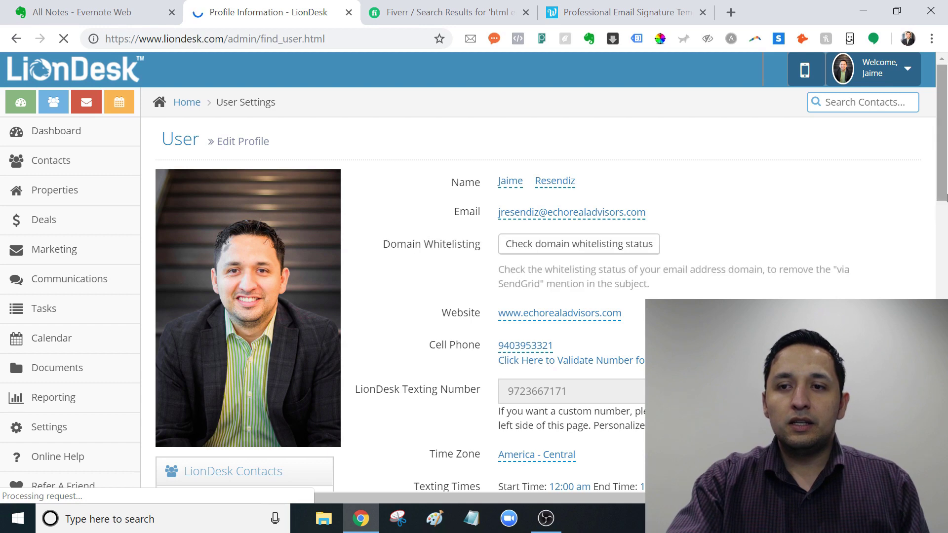
pyautogui.scroll(-9, 460, 170)
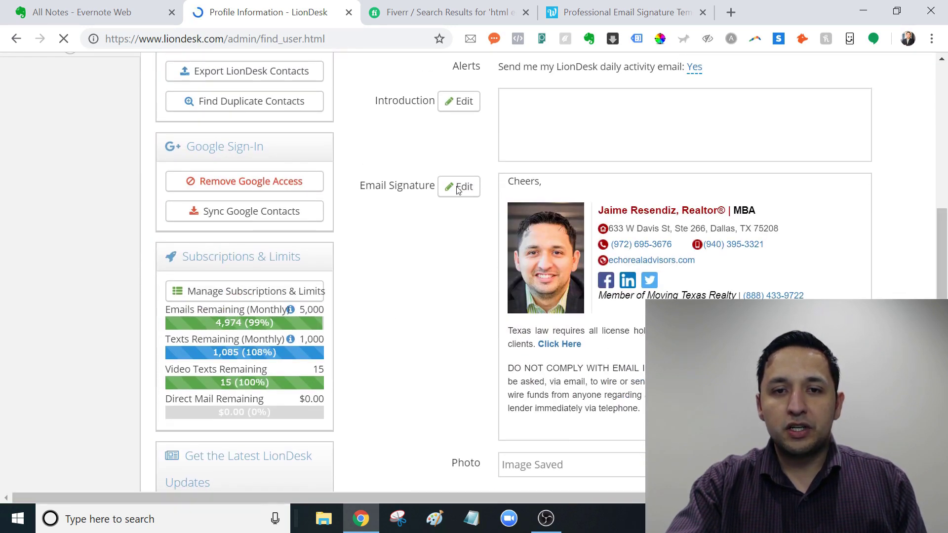
# - Open the Email Signature editor, zoom the browser in, and place the cursor in the signature
pyautogui.click(459, 186)
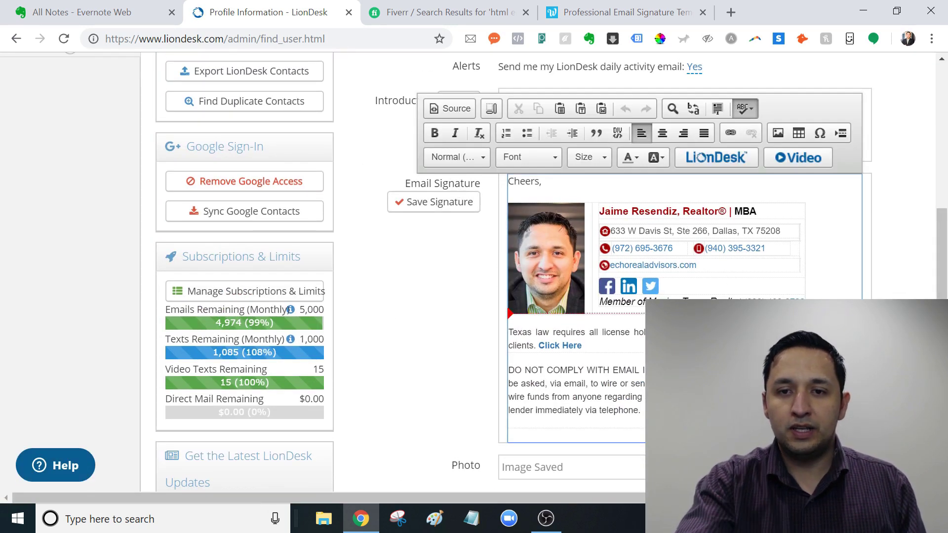
pyautogui.rightClick(708, 205)
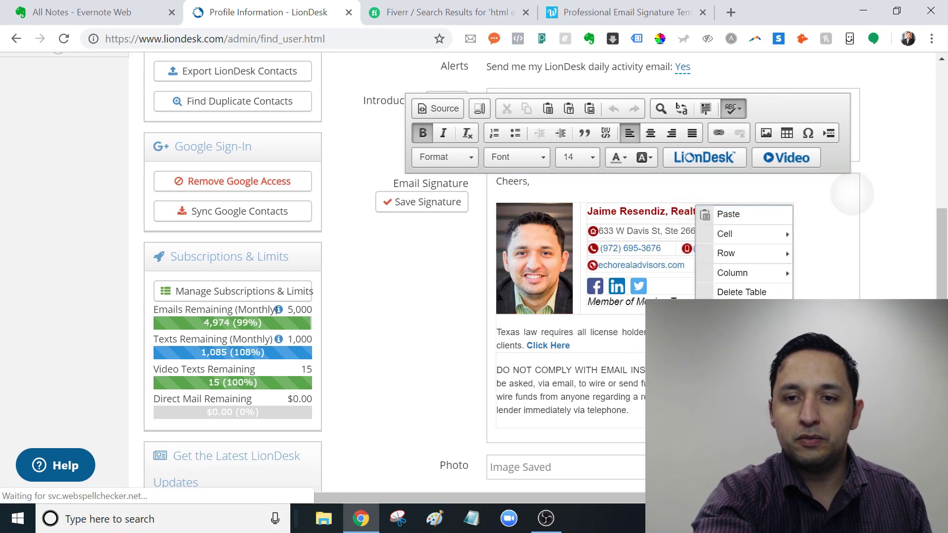
pyautogui.hotkey('ctrl', '+')
pyautogui.hotkey('ctrl', '+')
pyautogui.hotkey('ctrl', '+')
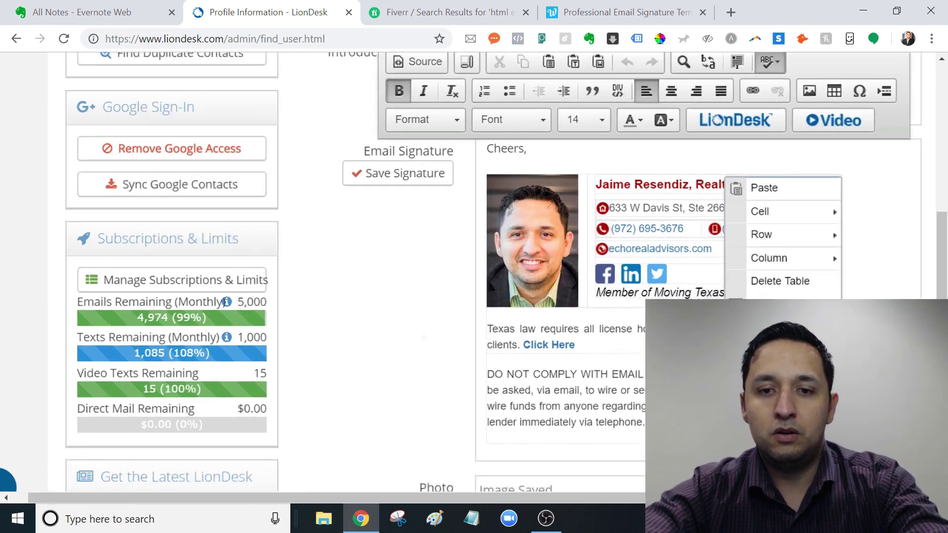
pyautogui.hscroll(3, 917, 231)
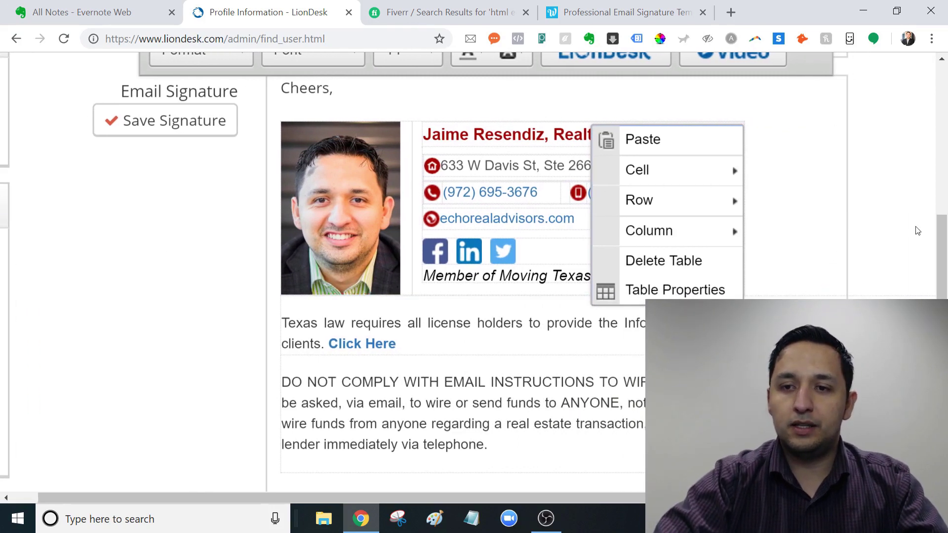
pyautogui.click(886, 227)
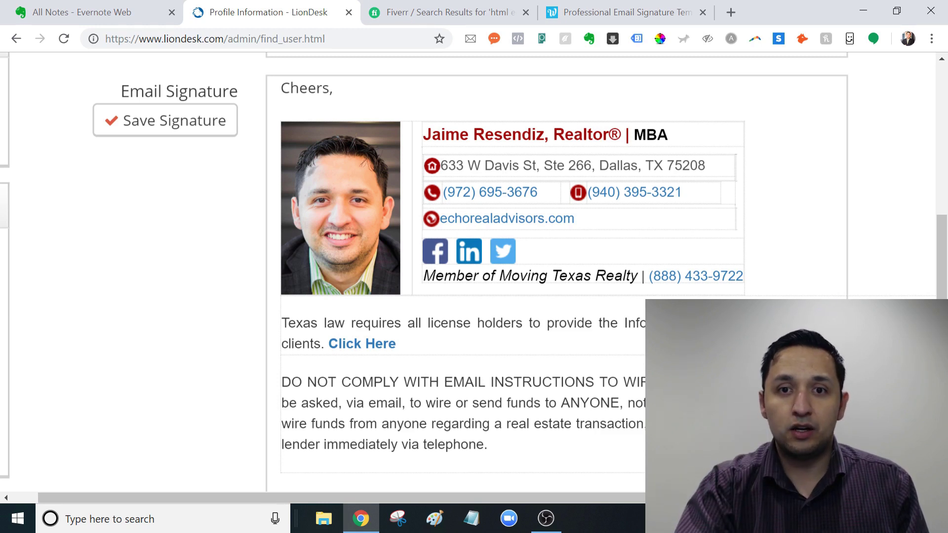
pyautogui.click(395, 344)
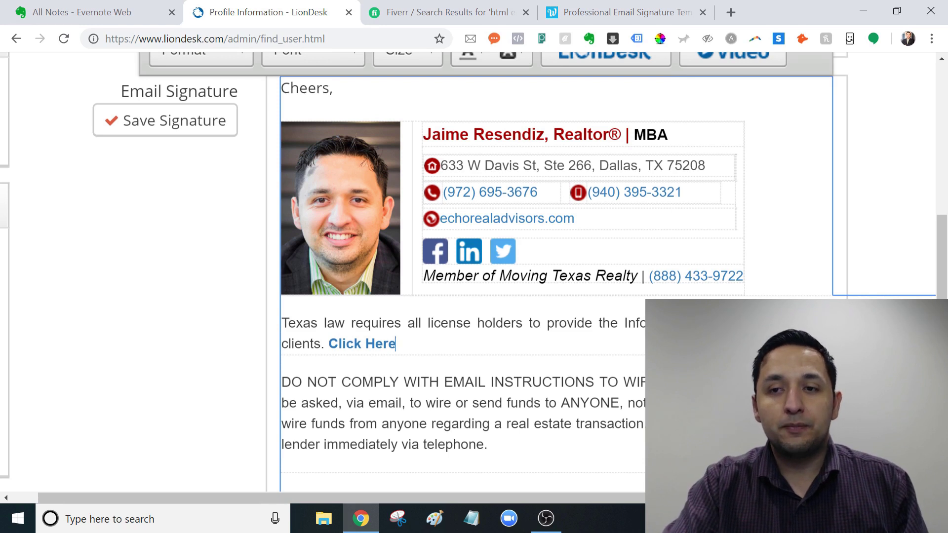
pyautogui.click(946, 291)
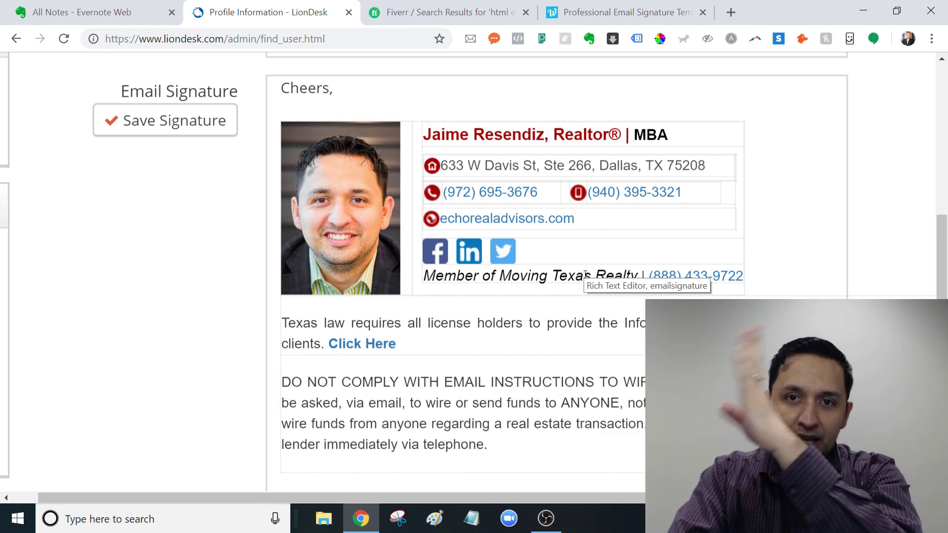
pyautogui.click(284, 89)
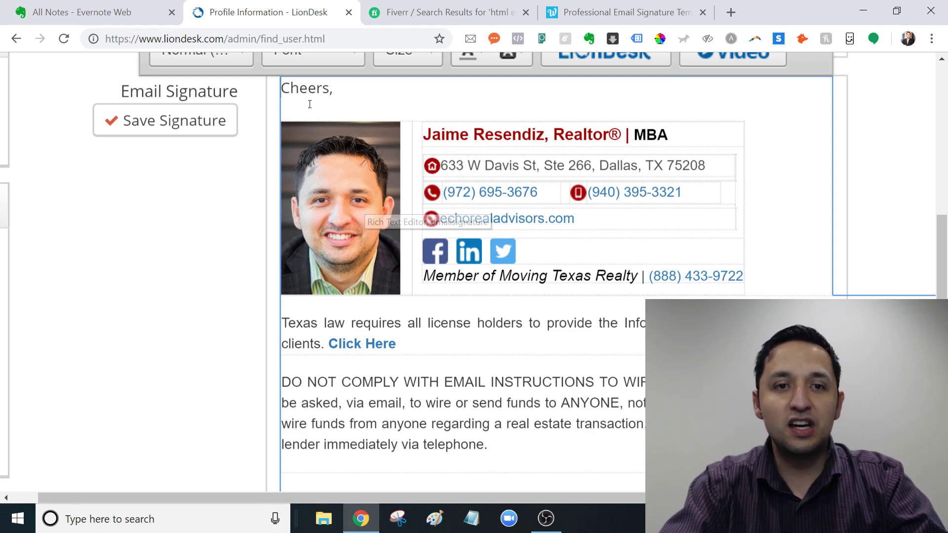
# - Insert empty lines before the 'Cheers,' greeting and finish editing the signature
pyautogui.doubleClick(298, 94)
pyautogui.click(298, 93)
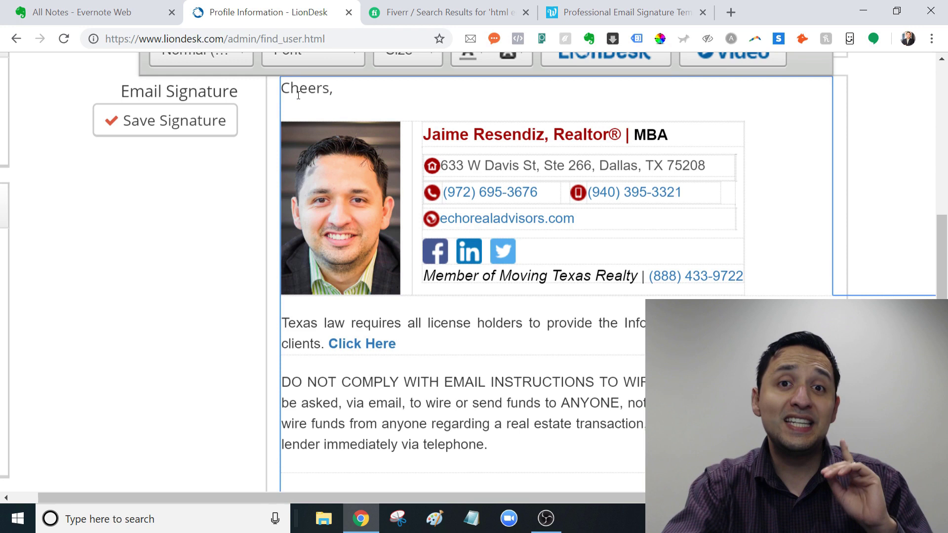
pyautogui.doubleClick(283, 89)
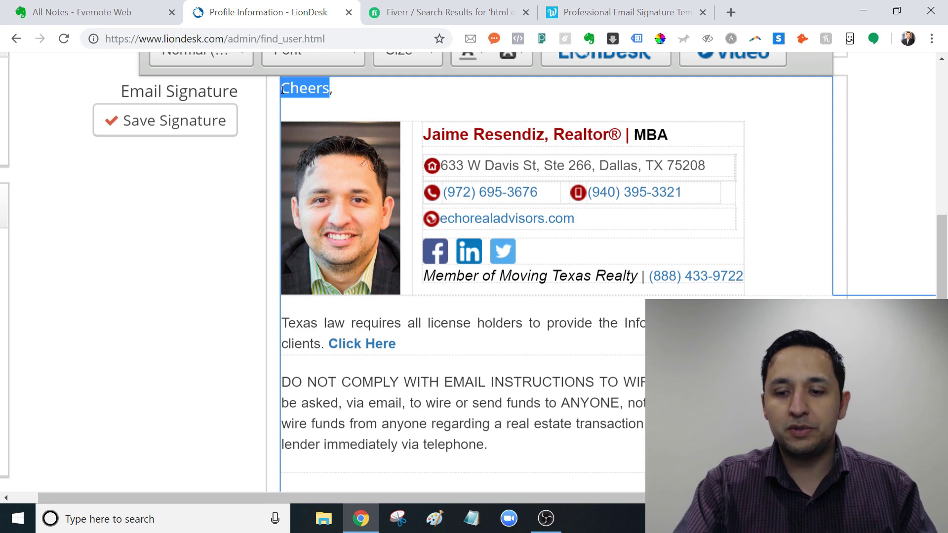
pyautogui.click(348, 96)
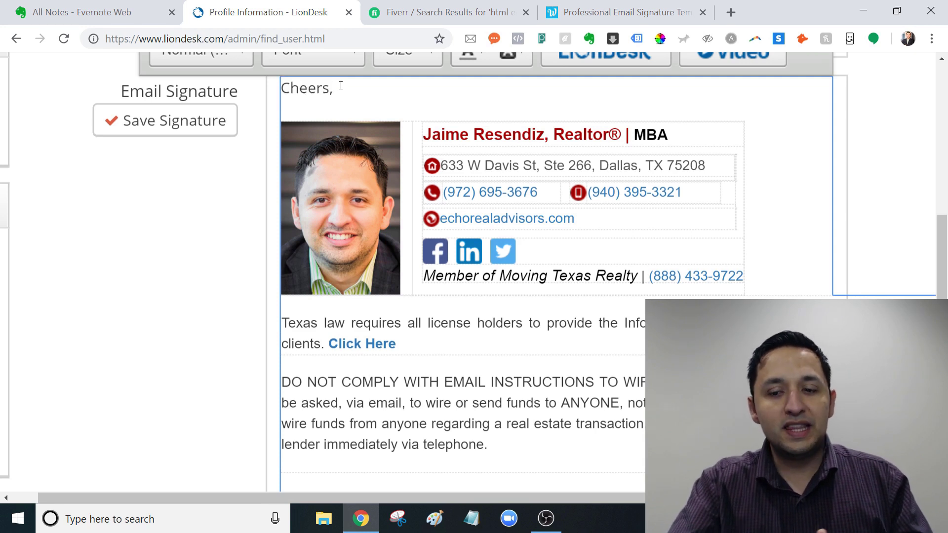
pyautogui.press('Left')
pyautogui.press('Left')
pyautogui.press('Left')
pyautogui.press('Left')
pyautogui.press('Left')
pyautogui.press('Left')
pyautogui.press('Left')
pyautogui.press('Left')
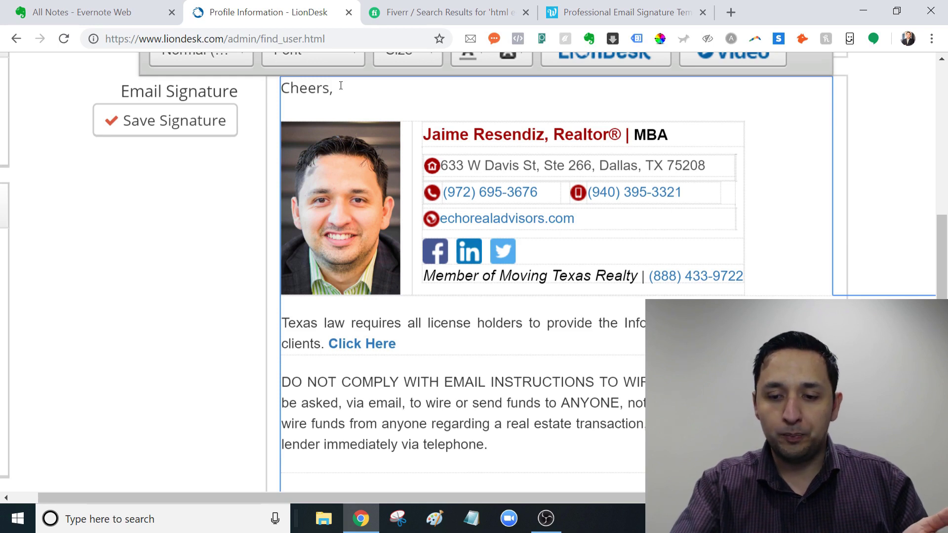
pyautogui.press('Return')
pyautogui.press('Return')
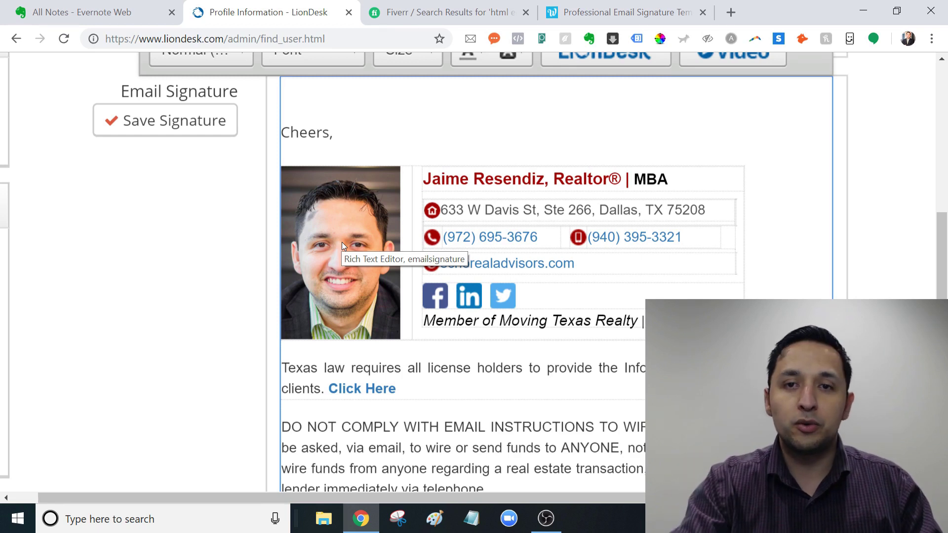
pyautogui.moveTo(425, 139); pyautogui.dragTo(402, 120)
pyautogui.click(364, 108)
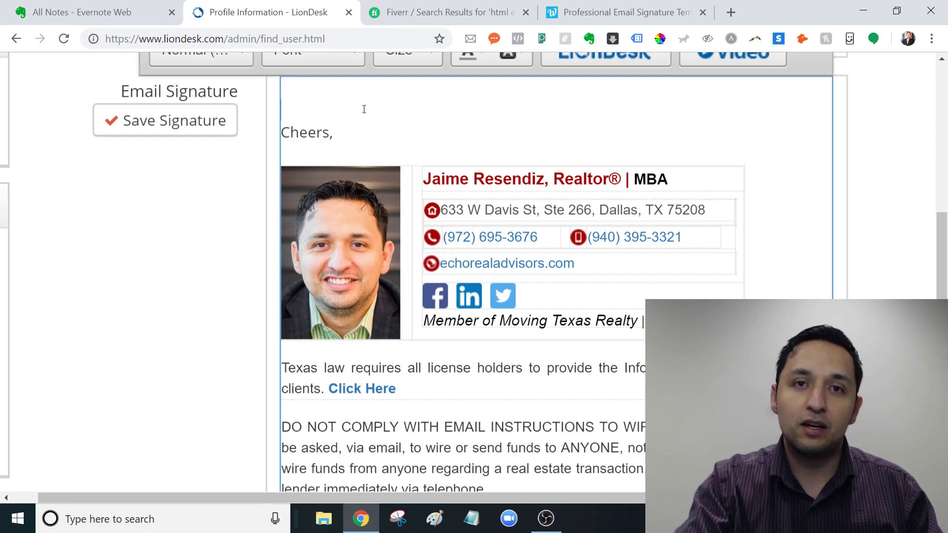
pyautogui.click(943, 289)
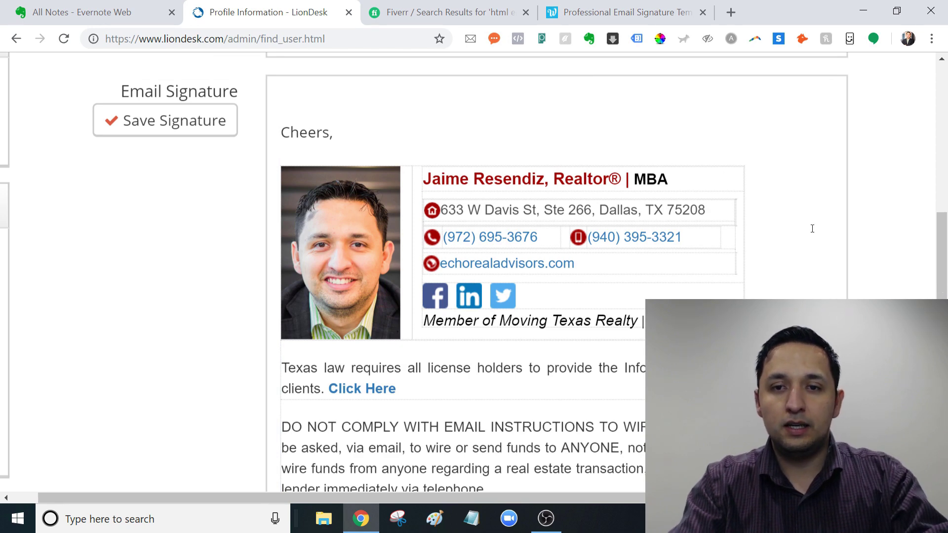
# - Open the Documents file manager from the sidebar
pyautogui.scroll(-2, 812, 228)
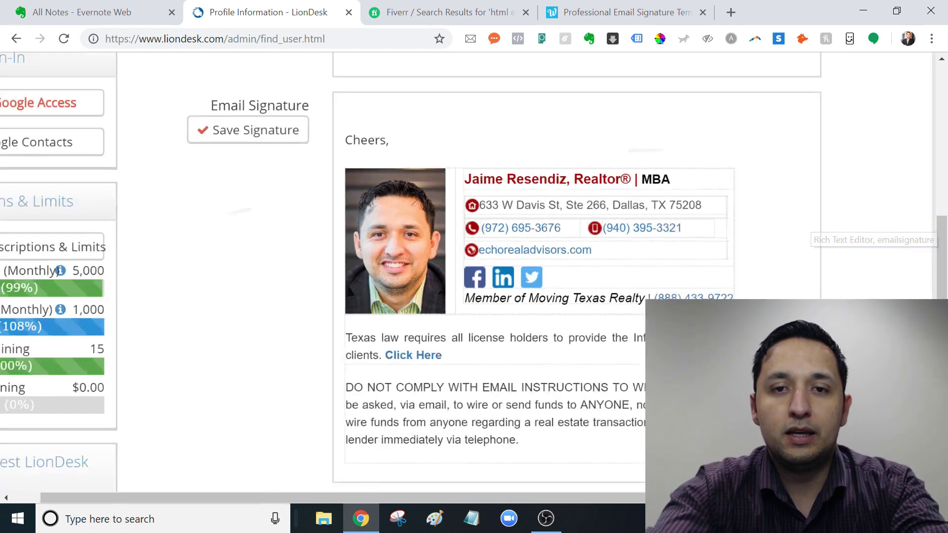
pyautogui.scroll(9, 823, 129)
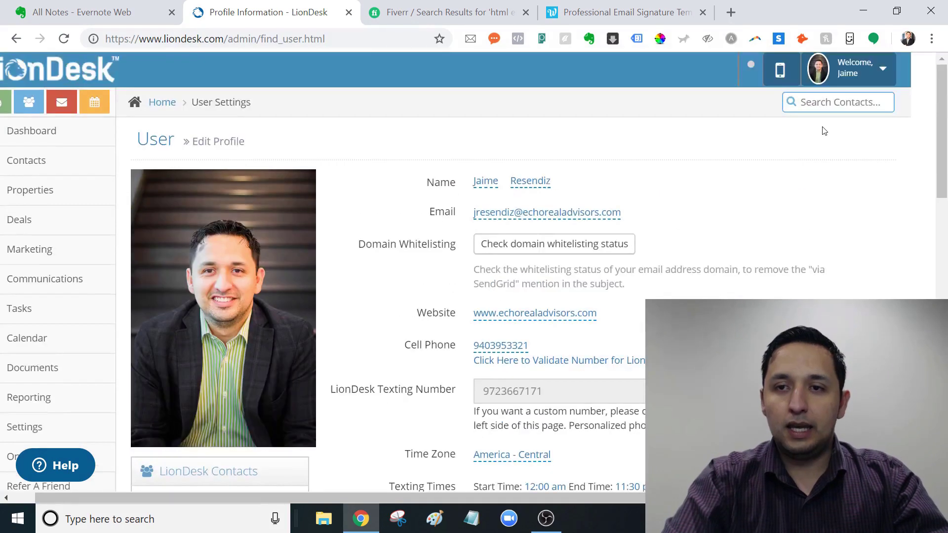
pyautogui.scroll(-3, 946, 127)
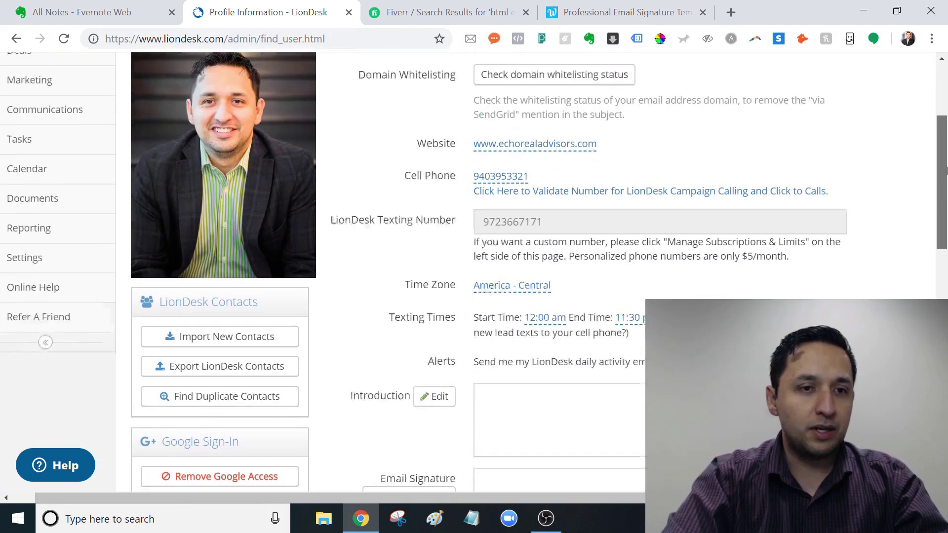
pyautogui.scroll(3, 142, 154)
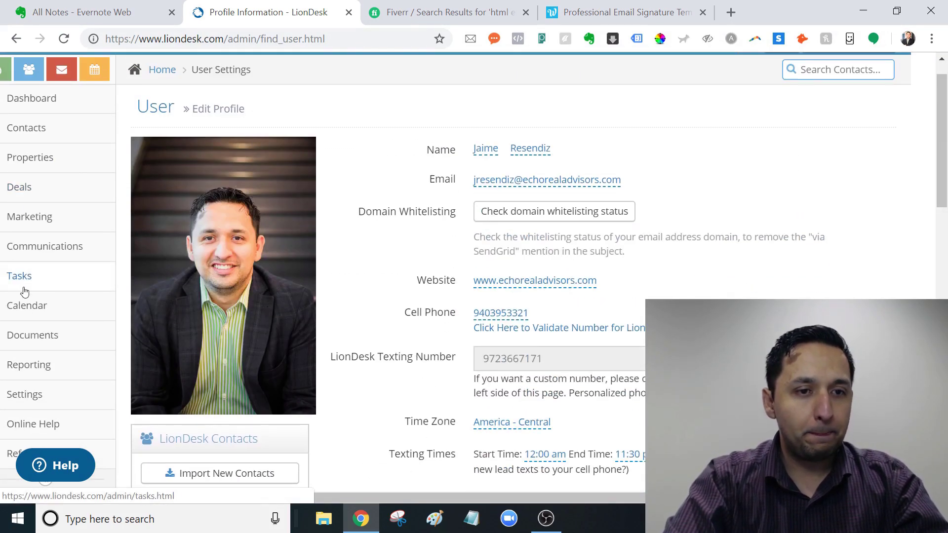
pyautogui.click(26, 335)
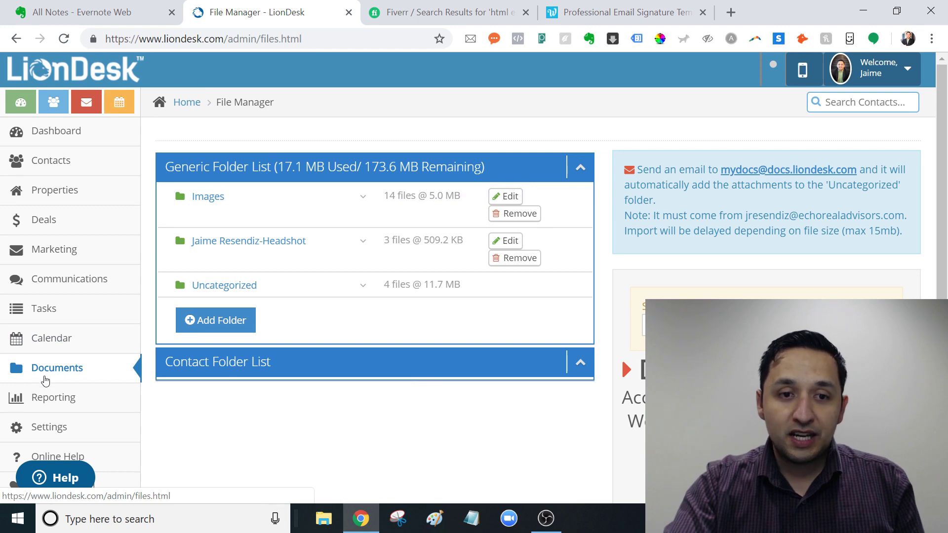
# - Create a folder named 'Test Folder - Email Signature', then open and cancel the upload picker
pyautogui.click(212, 327)
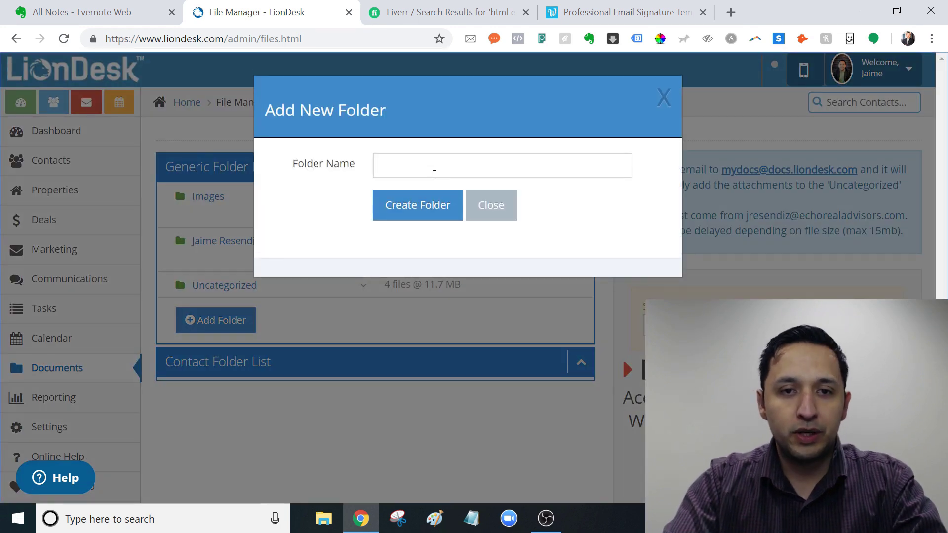
pyautogui.click(427, 168)
pyautogui.write('Teste')
pyautogui.press('BackSpace')
pyautogui.press('BackSpace')
pyautogui.write('FOlder')
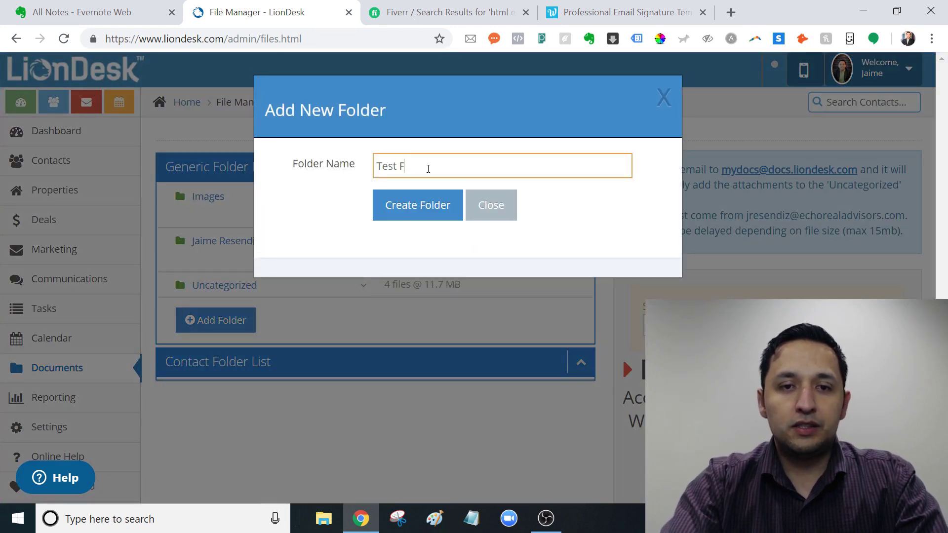
pyautogui.press('BackSpace')
pyautogui.press('BackSpace')
pyautogui.press('BackSpace')
pyautogui.press('BackSpace')
pyautogui.press('BackSpace')
pyautogui.write('older')
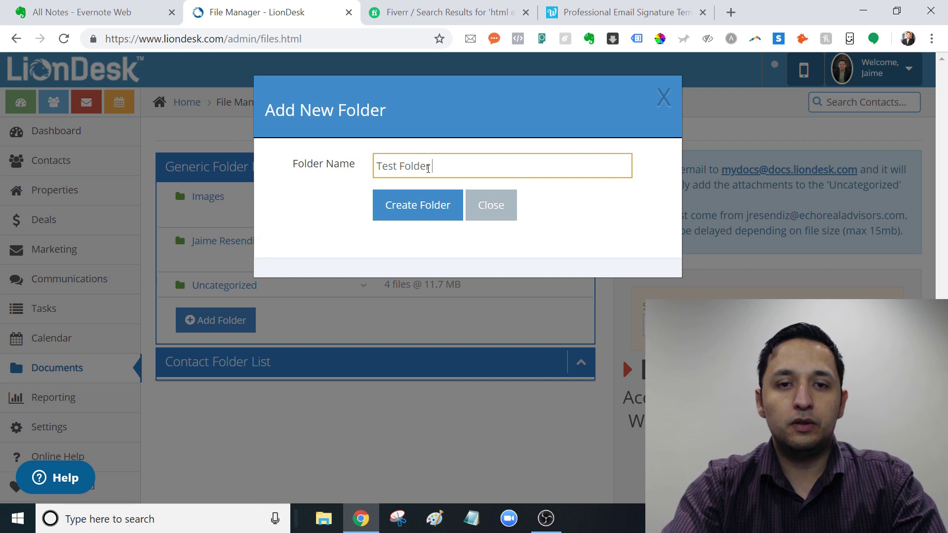
pyautogui.write(' - Email ')
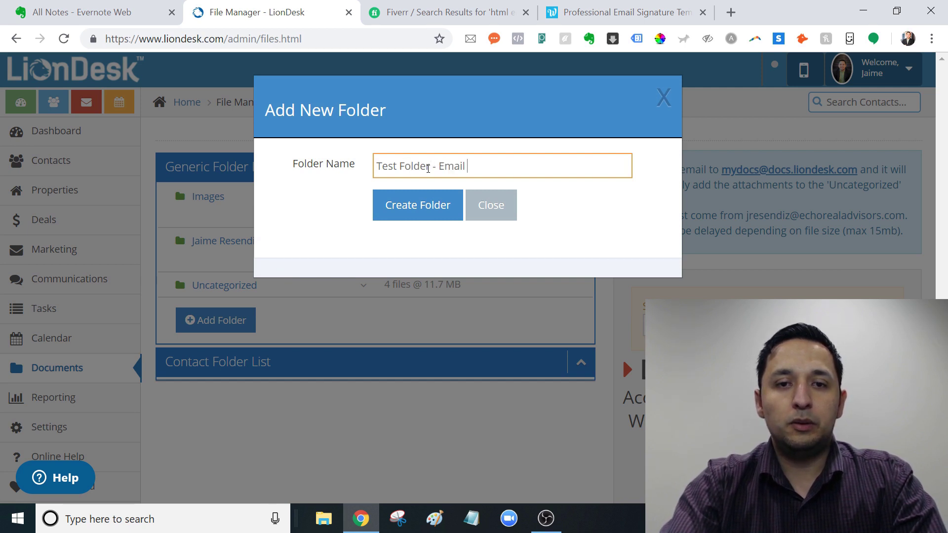
pyautogui.write('Signature')
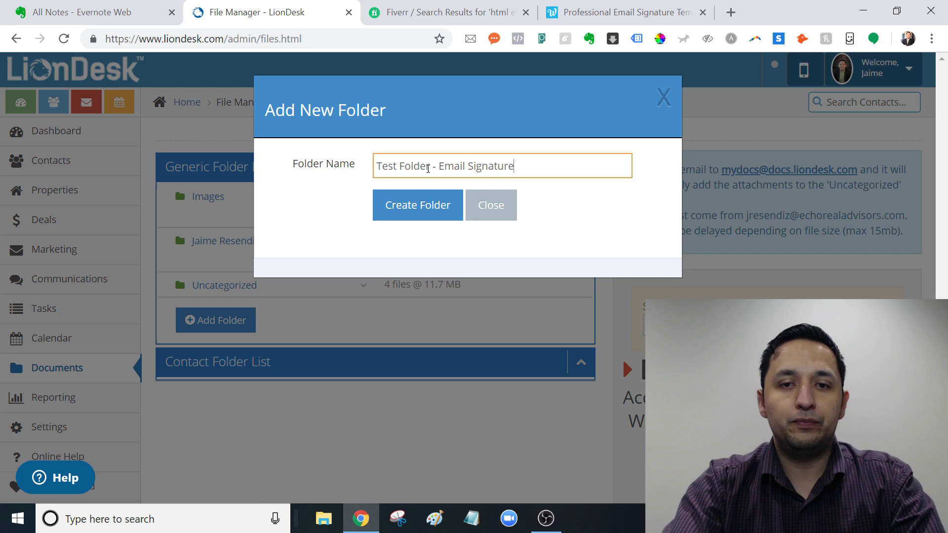
pyautogui.click(423, 206)
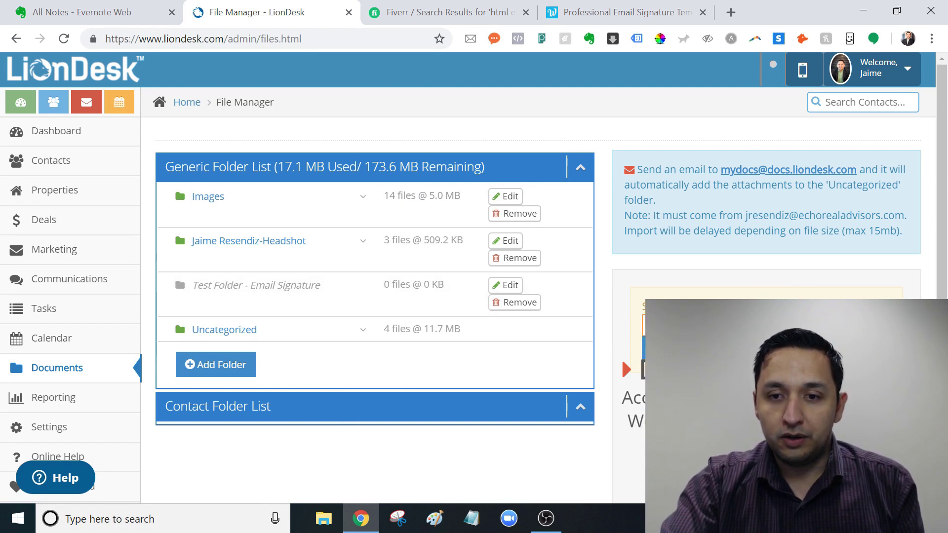
pyautogui.click(701, 395)
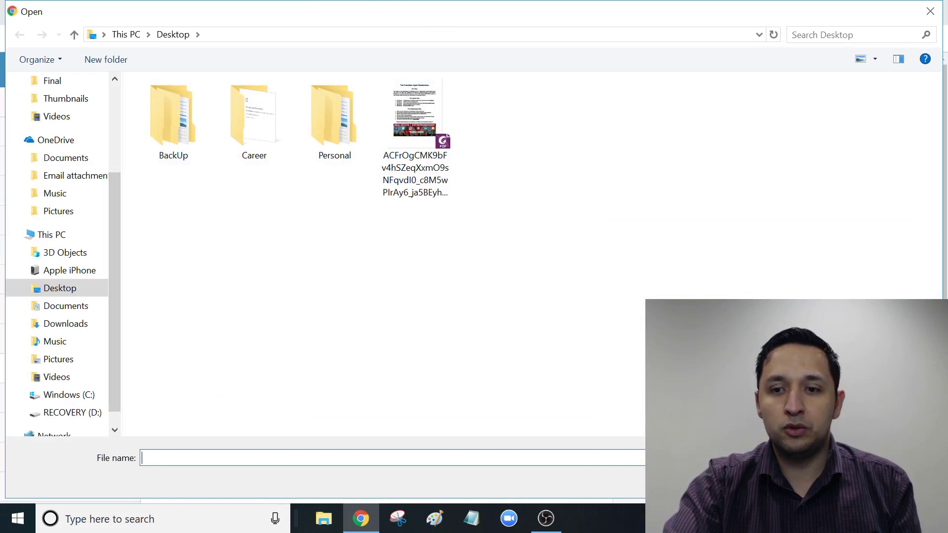
pyautogui.click(908, 481)
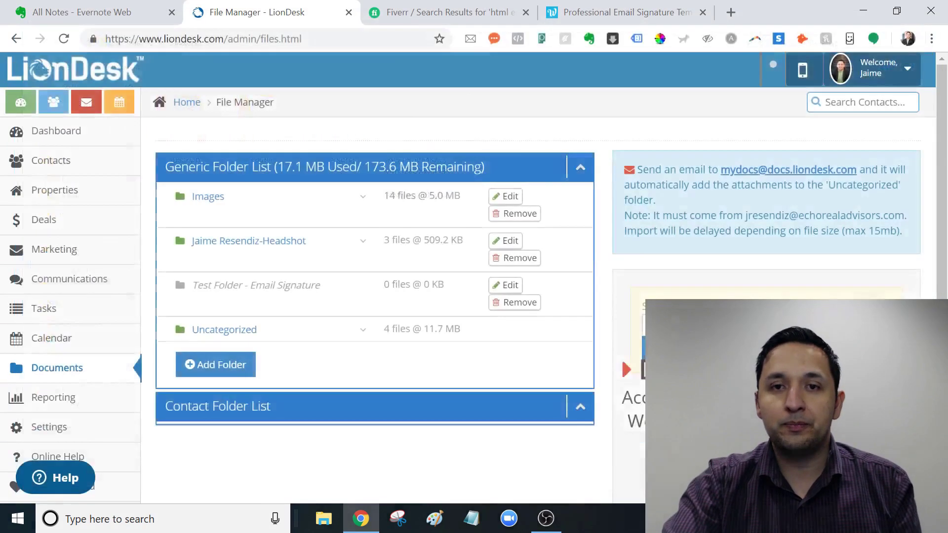
# - Search Google in a new tab for 'facebook logo png'
pyautogui.click(731, 12)
pyautogui.write('fi')
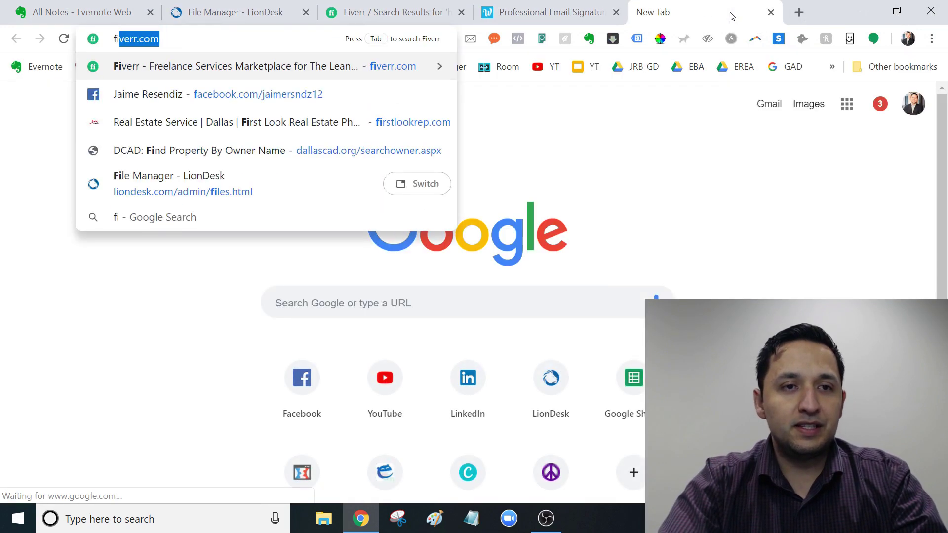
pyautogui.press('BackSpace')
pyautogui.press('BackSpace')
pyautogui.press('BackSpace')
pyautogui.write('facebook')
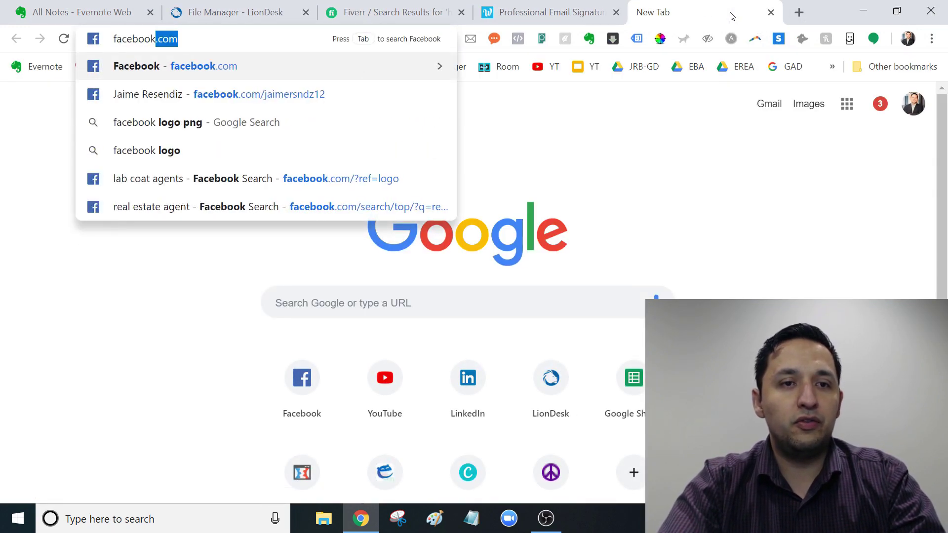
pyautogui.press('BackSpace')
pyautogui.press('BackSpace')
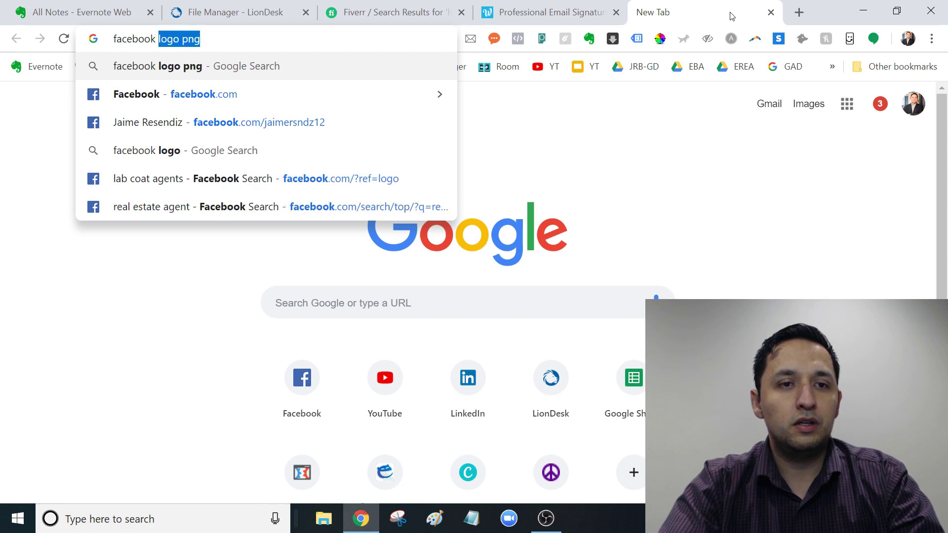
pyautogui.write('logo png')
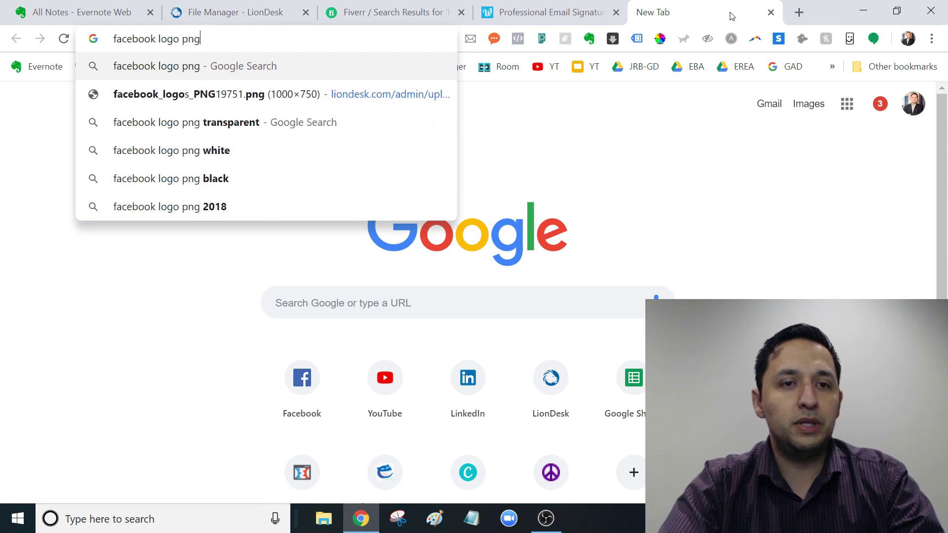
pyautogui.press('Return')
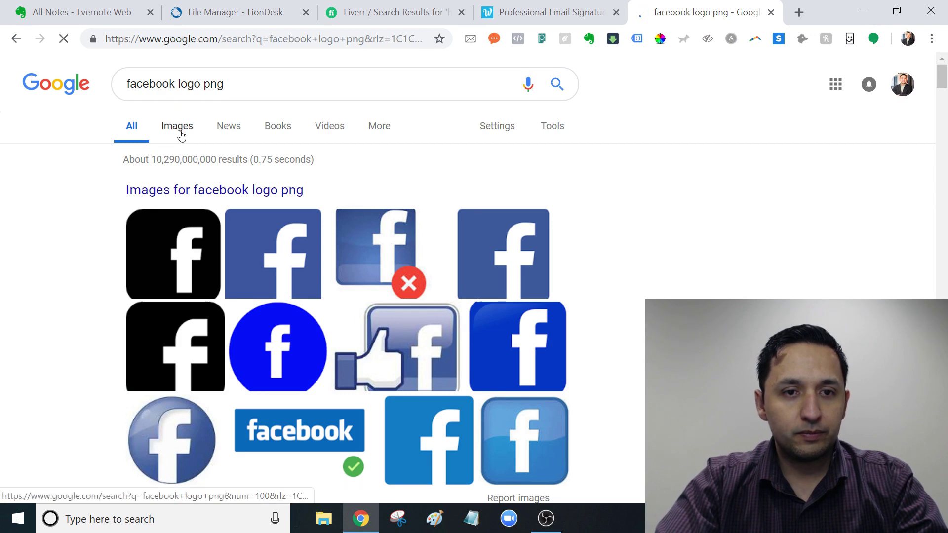
# - Save the blue square Facebook logo image to the Desktop as facebook_logos_PNG19751.png
pyautogui.click(179, 129)
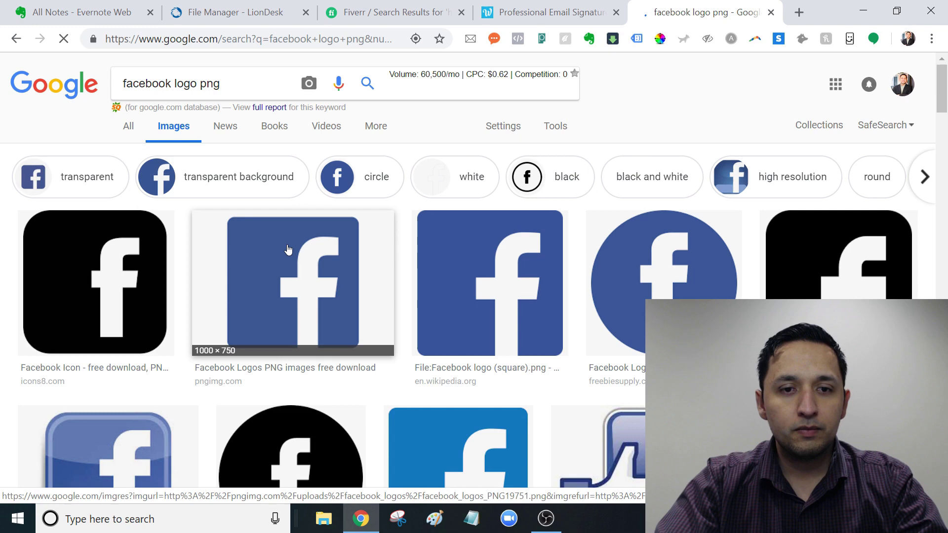
pyautogui.click(288, 249)
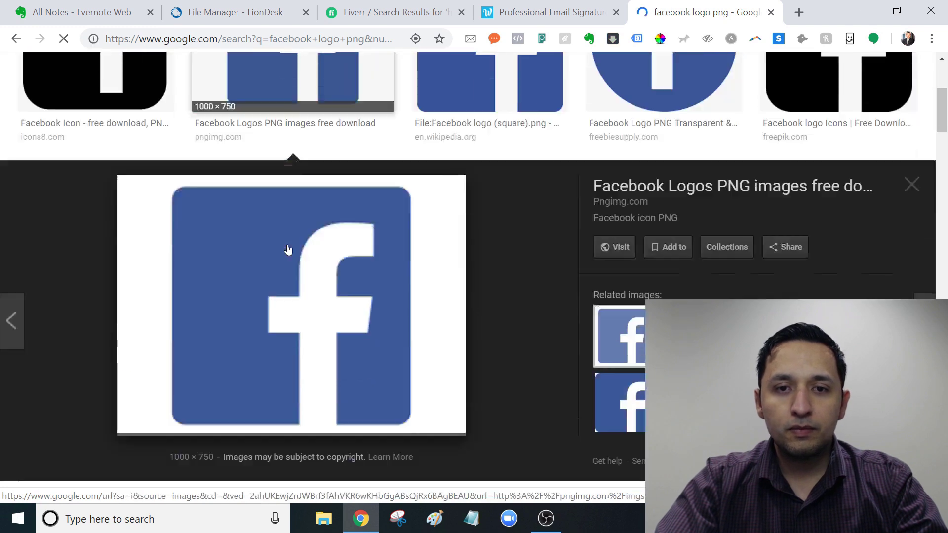
pyautogui.rightClick(331, 299)
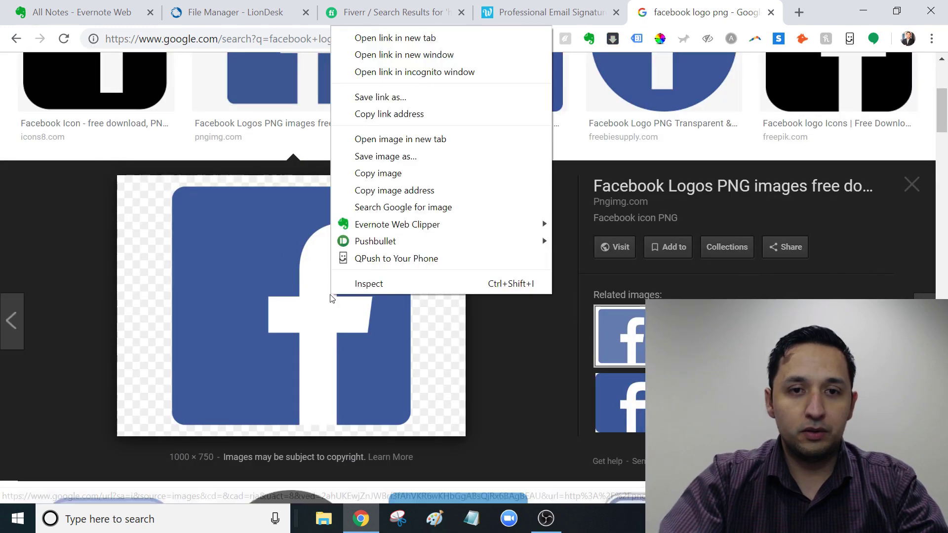
pyautogui.click(401, 156)
pyautogui.click(55, 117)
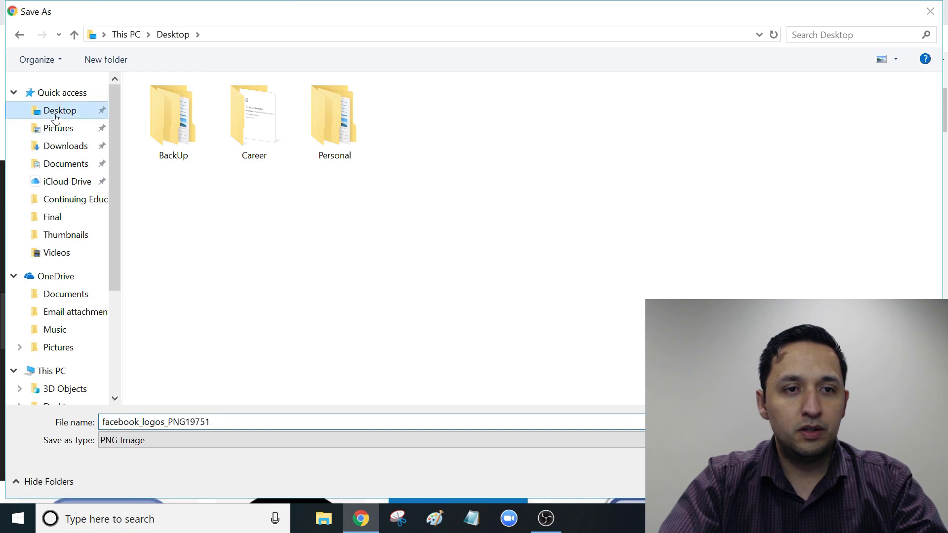
pyautogui.press('Return')
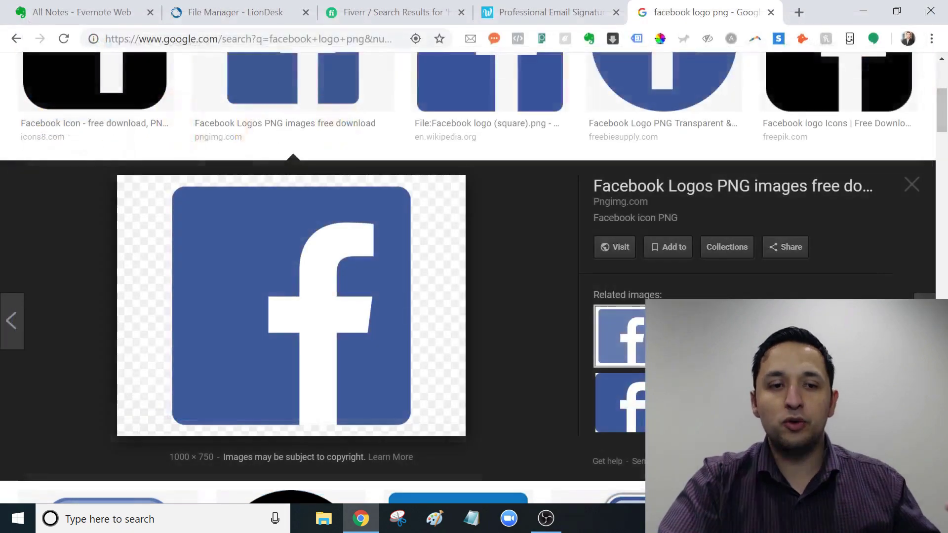
# - Return to the LionDesk file manager, dismiss the Add New Folder prompt, and open File Explorer
pyautogui.click(272, 4)
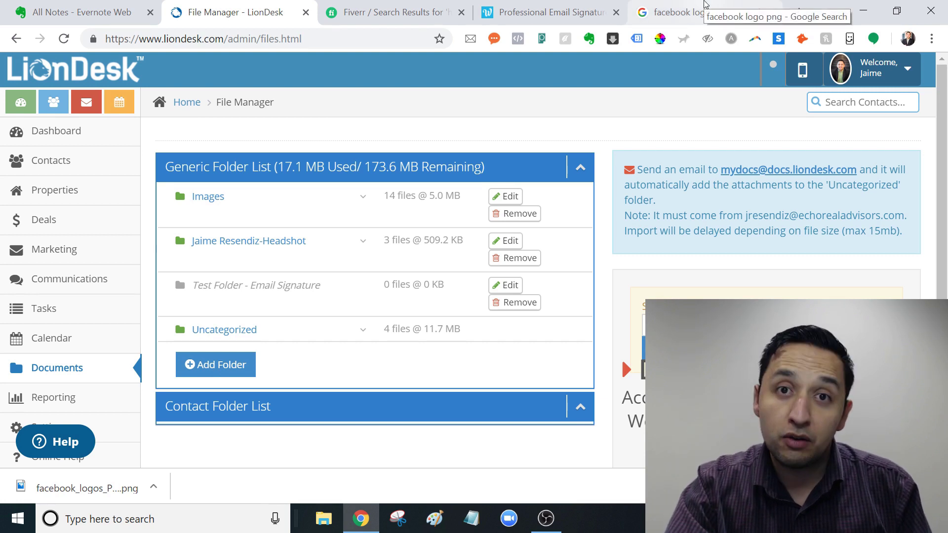
pyautogui.moveTo(79, 487); pyautogui.dragTo(639, 433)
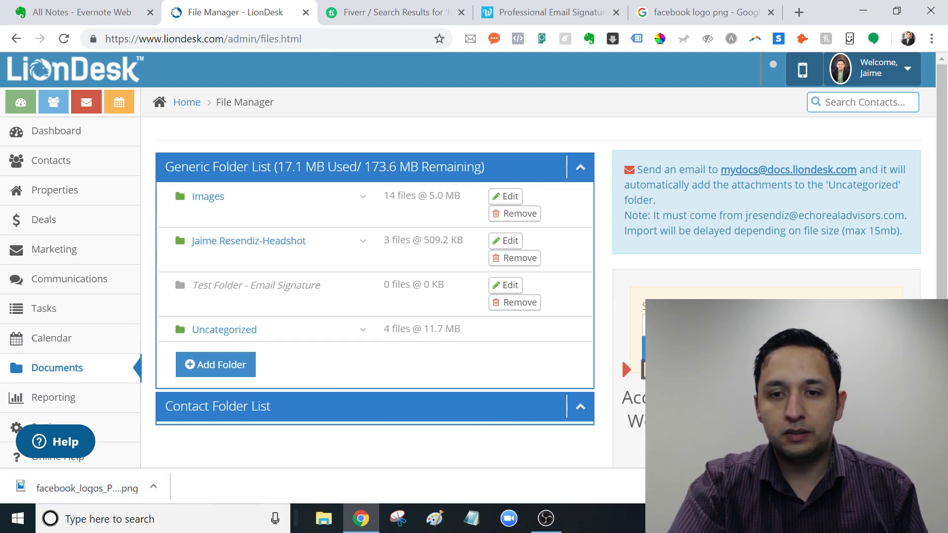
pyautogui.click(216, 364)
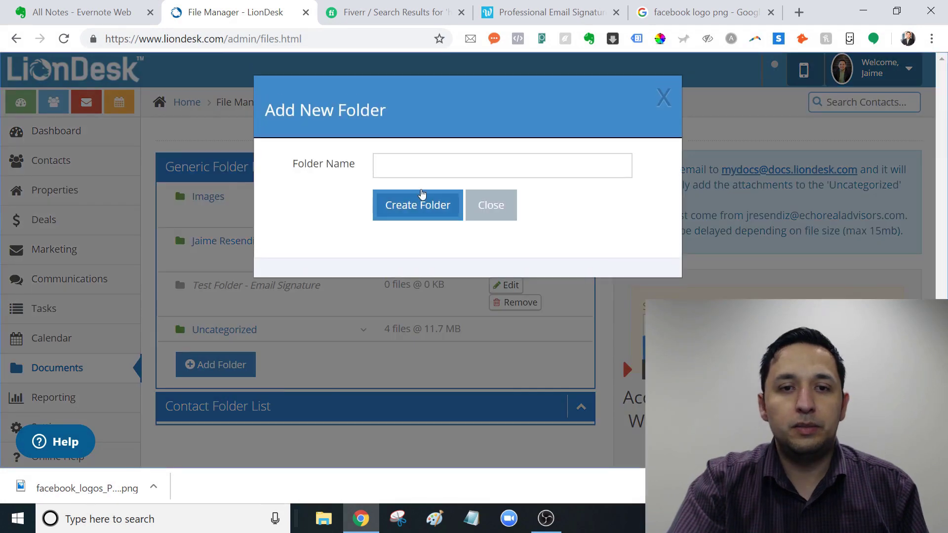
pyautogui.click(457, 163)
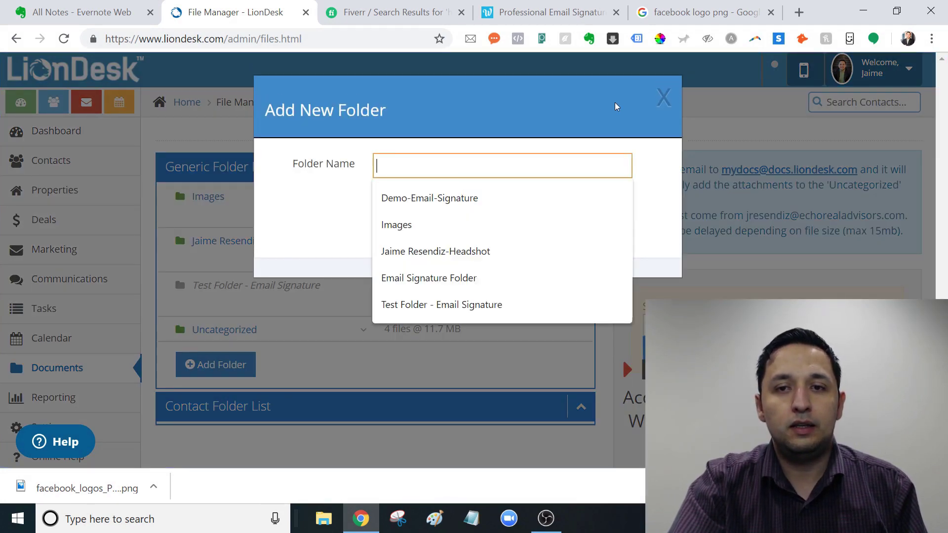
pyautogui.click(663, 97)
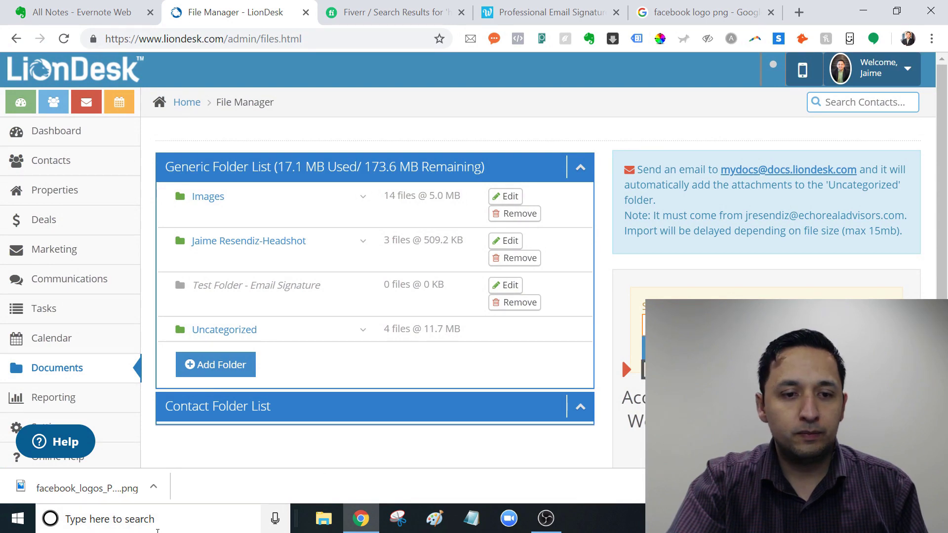
pyautogui.click(324, 518)
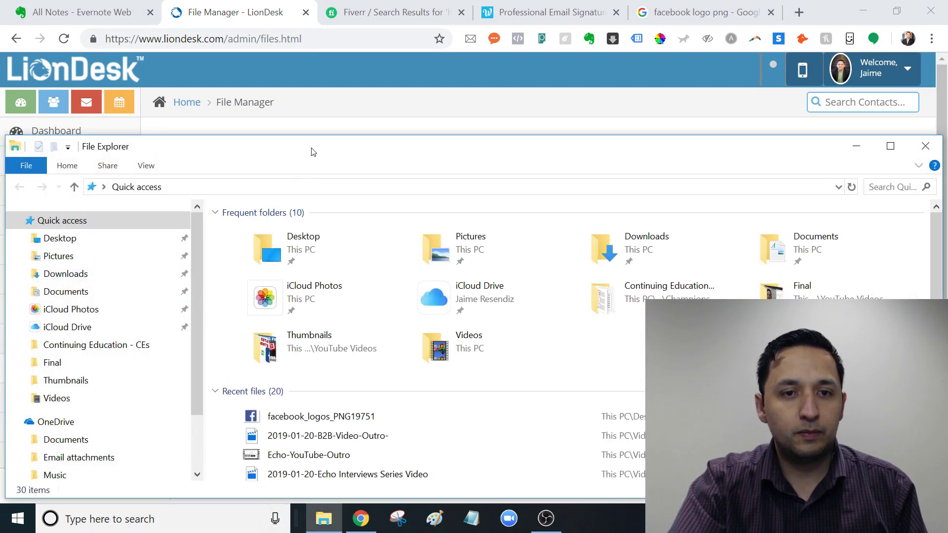
# - Drag facebook_logos_PNG19751 from the Desktop into Test Folder - Email Signature (1 file, 10.2 KB)
pyautogui.moveTo(313, 147); pyautogui.dragTo(313, 88)
pyautogui.click(60, 179)
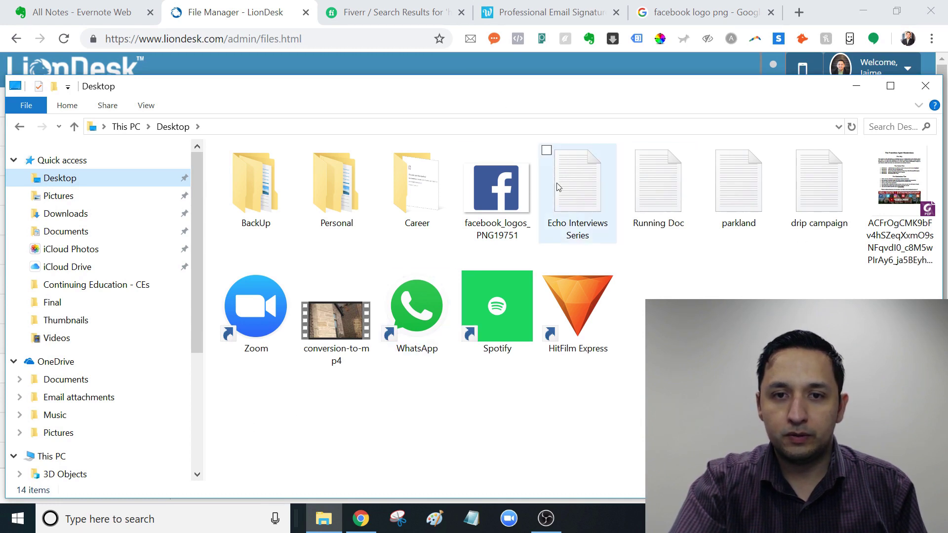
pyautogui.moveTo(491, 185); pyautogui.dragTo(538, 165)
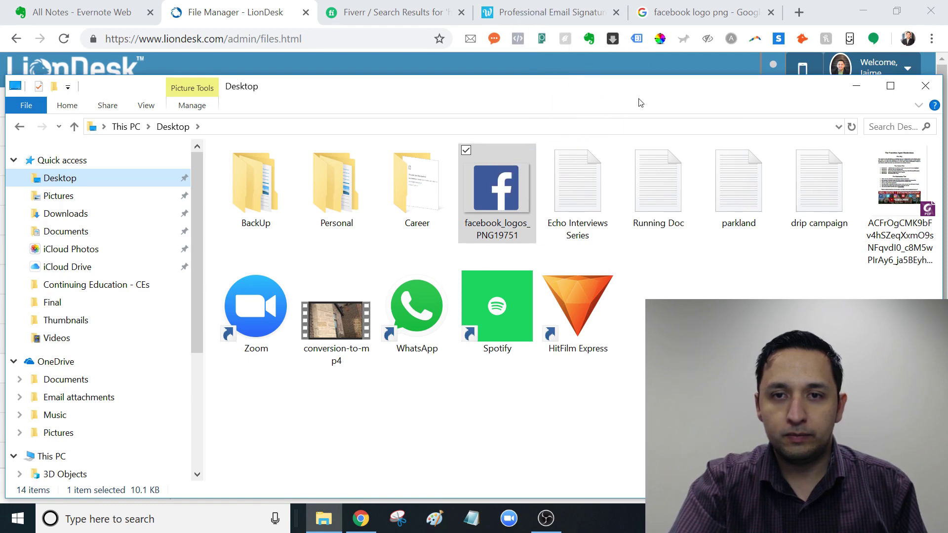
pyautogui.moveTo(642, 91); pyautogui.dragTo(273, 103)
pyautogui.moveTo(126, 217); pyautogui.dragTo(585, 316)
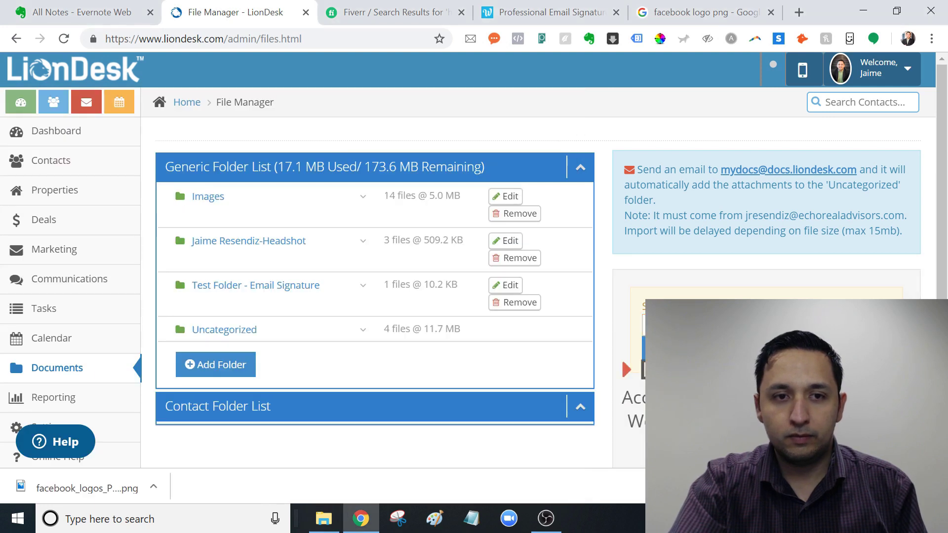
# - Expand Test Folder and open facebook_logos_PNG19751.png in its own tab
pyautogui.click(231, 287)
pyautogui.moveTo(943, 153); pyautogui.dragTo(943, 183)
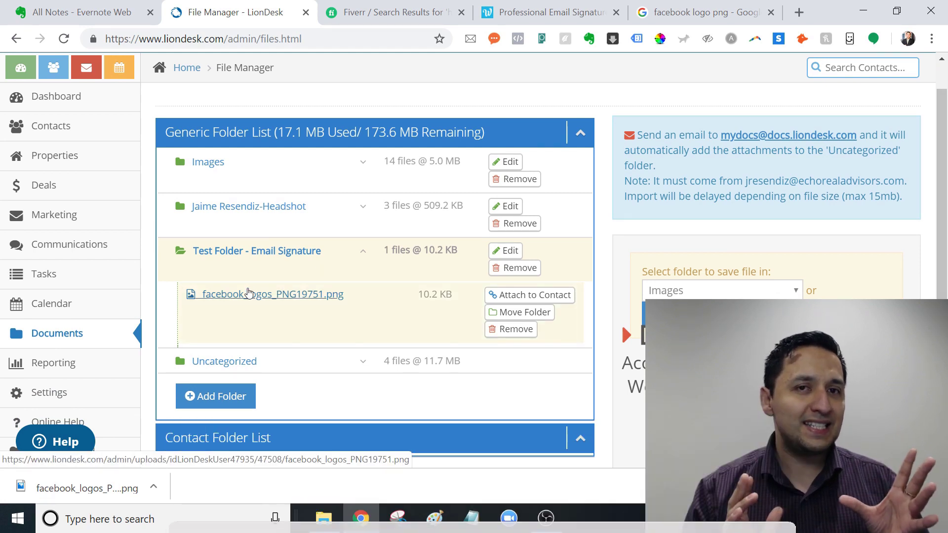
pyautogui.click(251, 296)
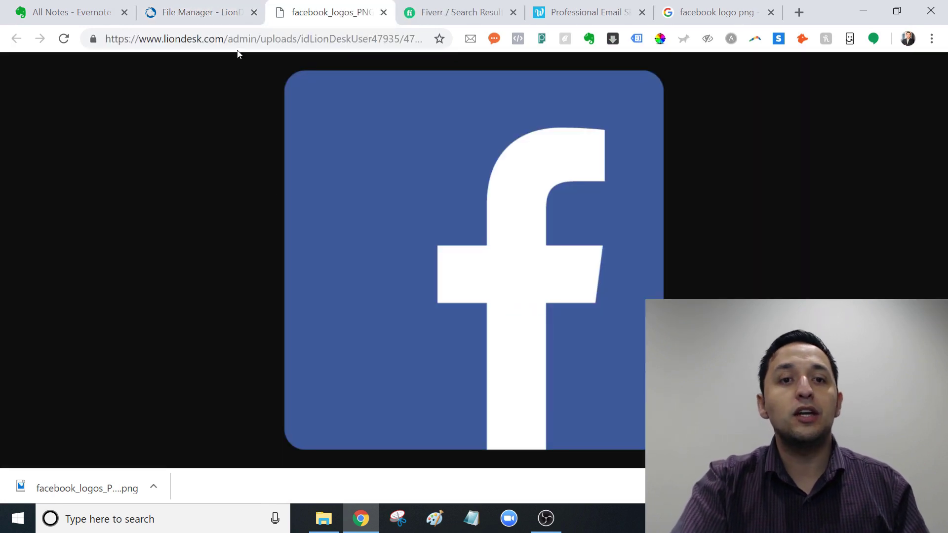
# - Copy the logo image's full web address and return to the File Manager
pyautogui.doubleClick(237, 45)
pyautogui.click(237, 47)
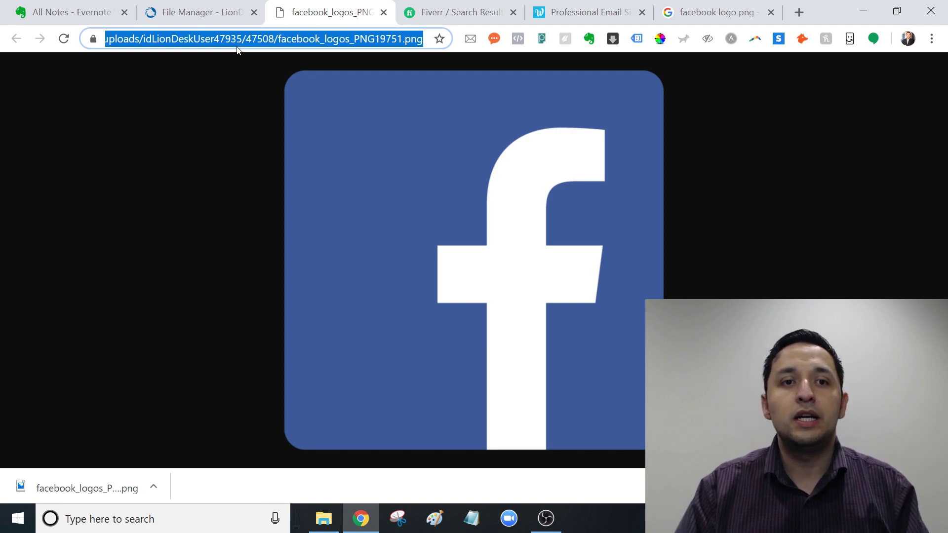
pyautogui.click(205, 11)
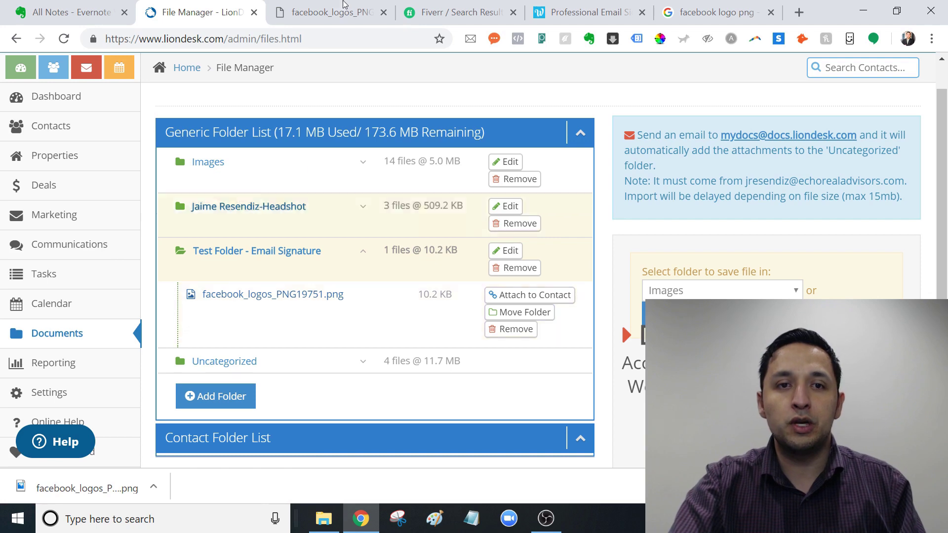
pyautogui.click(344, 5)
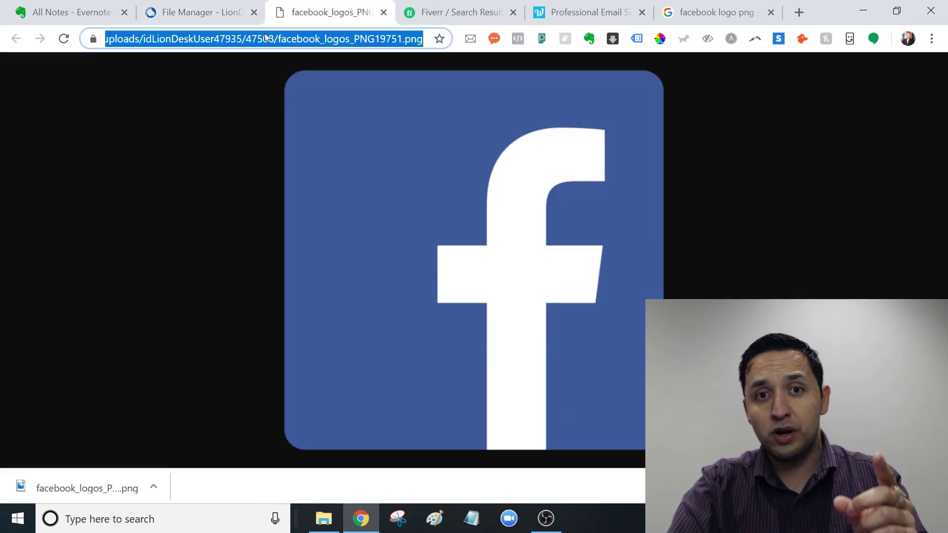
pyautogui.click(237, 12)
# - Go to Welcome > Profile and put the Email Signature into editing mode
pyautogui.scroll(1, 869, 74)
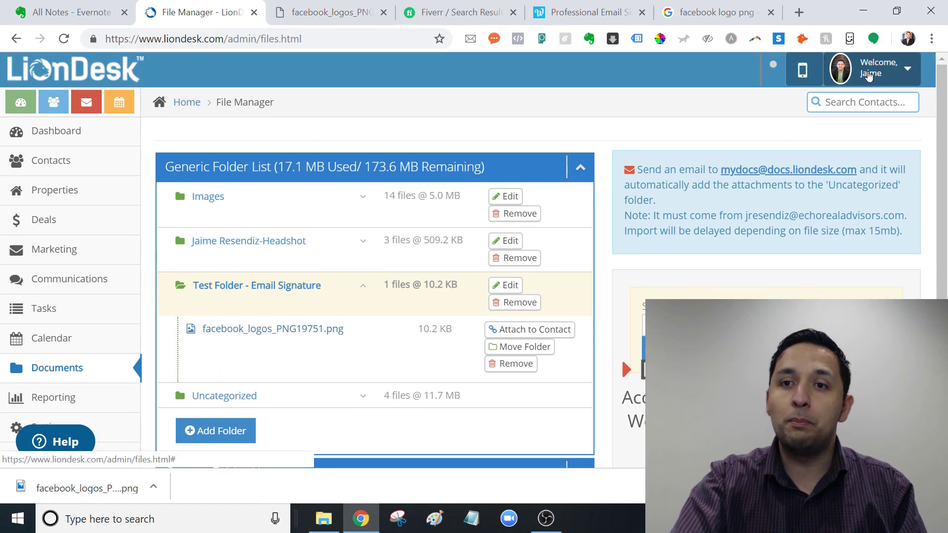
pyautogui.click(869, 74)
pyautogui.click(848, 98)
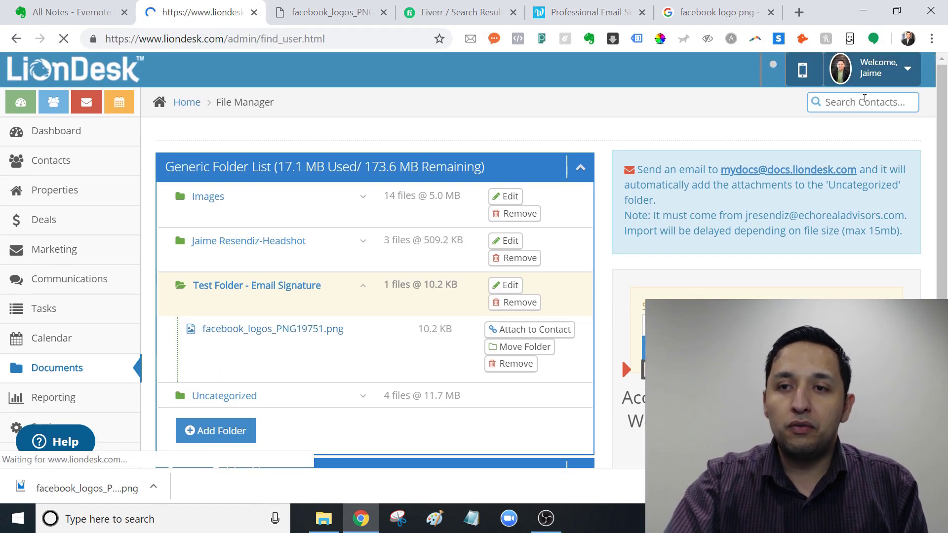
pyautogui.moveTo(946, 143); pyautogui.dragTo(946, 216)
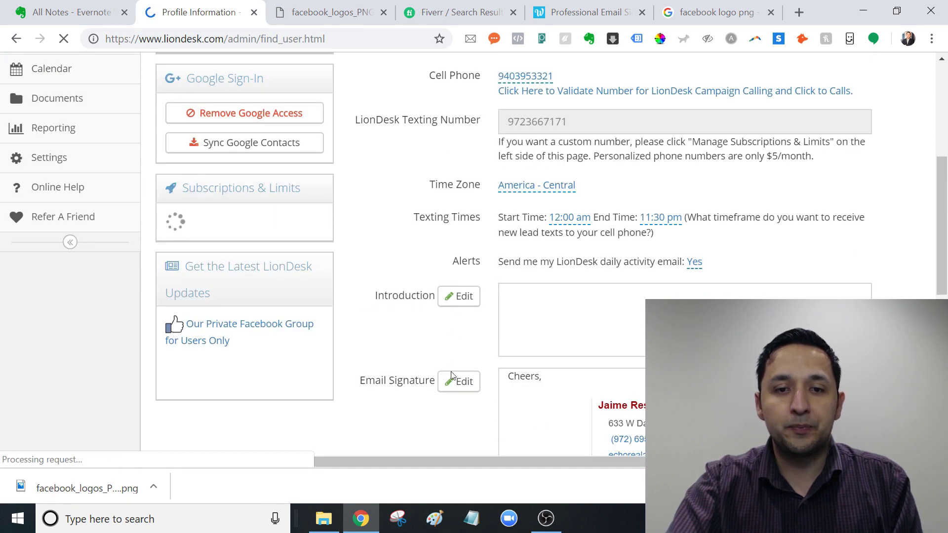
pyautogui.click(452, 380)
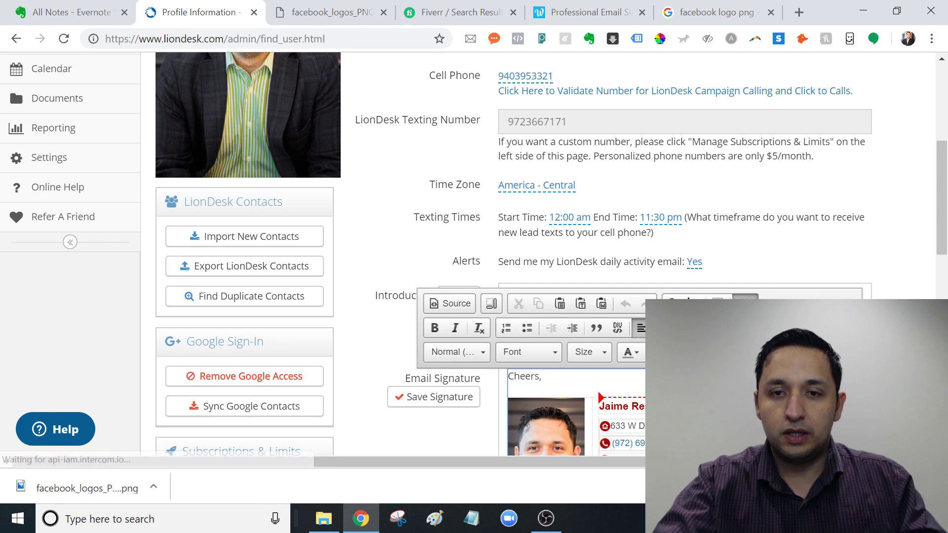
# - Zoom in to read the daily activity email and Alerts text, then zoom back out
pyautogui.hotkey('ctrl', '+')
pyautogui.hotkey('ctrl', '+')
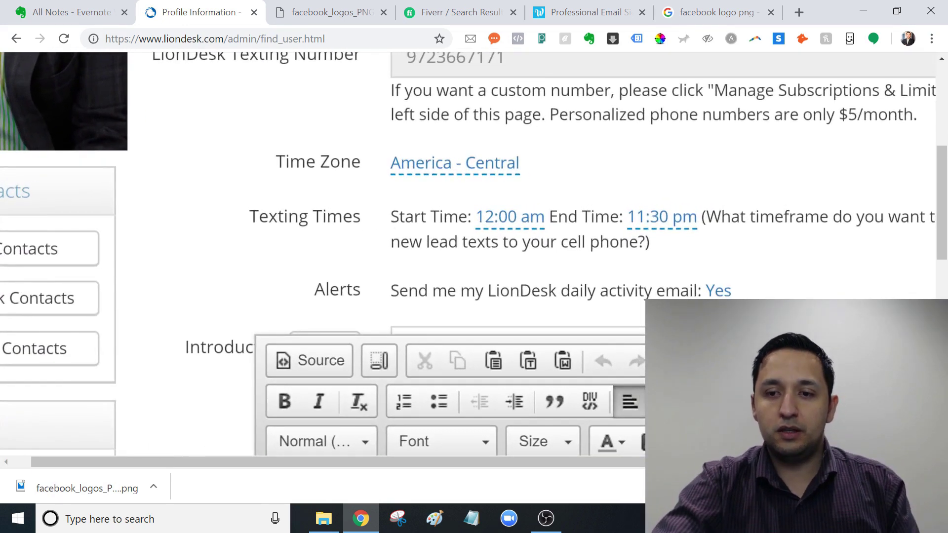
pyautogui.moveTo(934, 223); pyautogui.dragTo(937, 279)
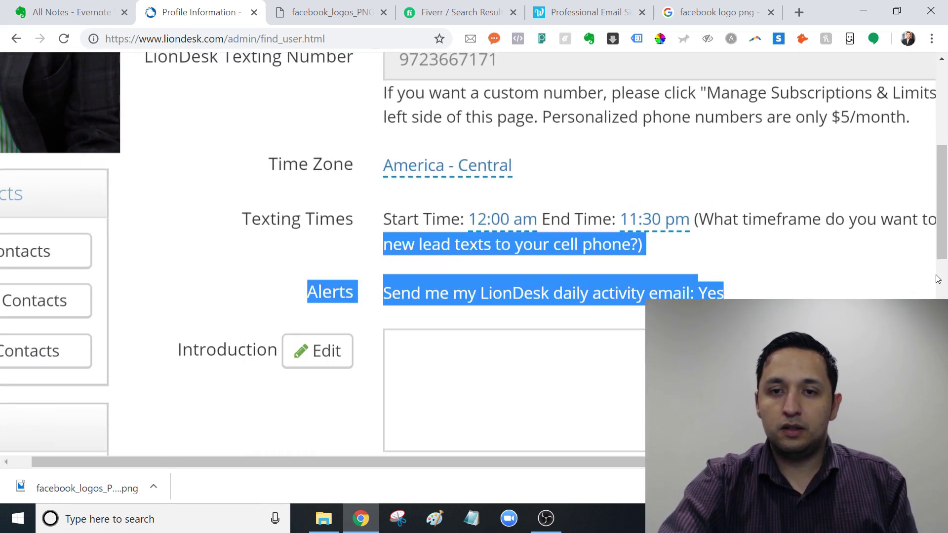
pyautogui.click(858, 271)
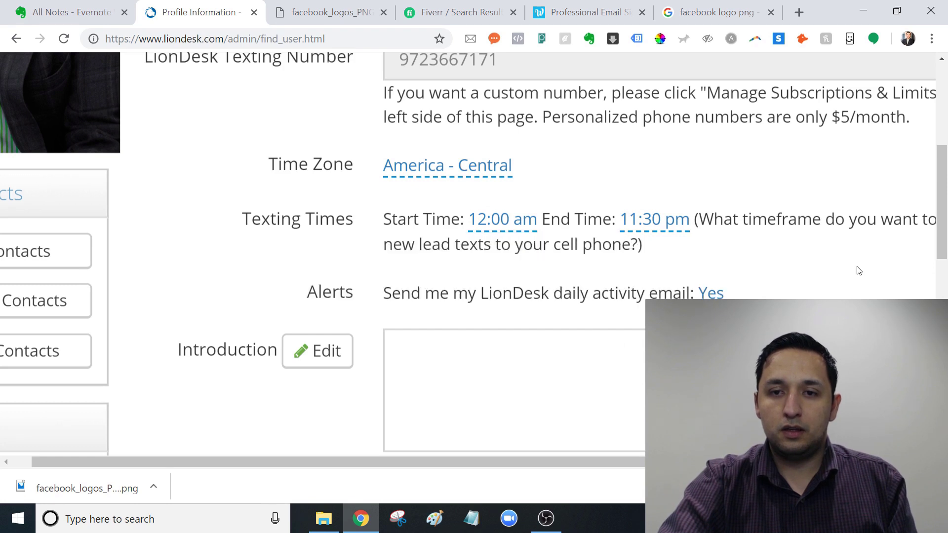
pyautogui.moveTo(945, 220); pyautogui.dragTo(933, 294)
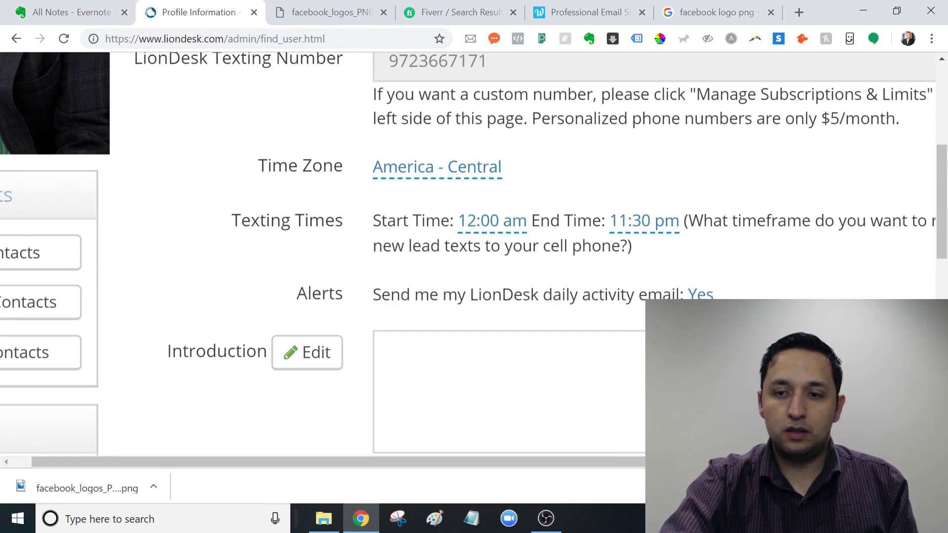
pyautogui.hotkey('ctrl', '-')
pyautogui.hotkey('ctrl', '-')
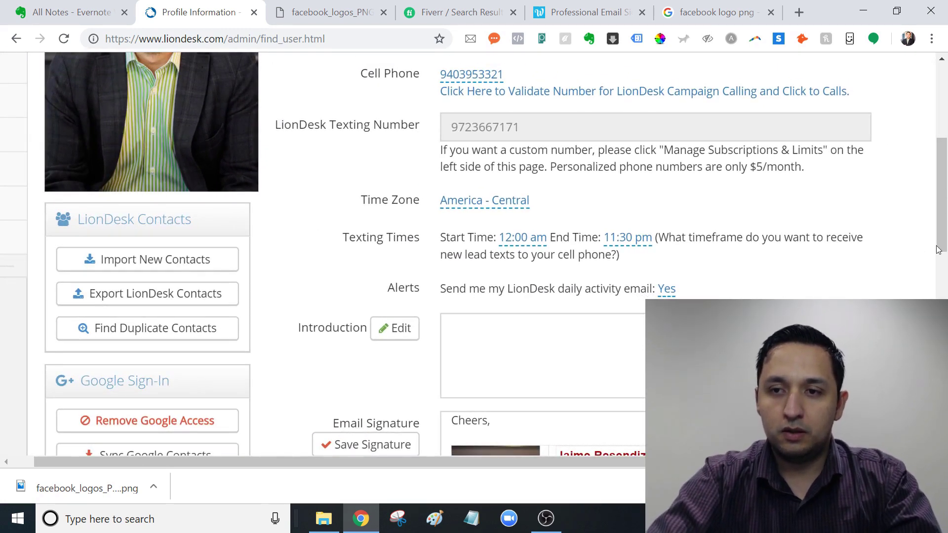
pyautogui.moveTo(944, 191); pyautogui.dragTo(933, 74)
pyautogui.click(933, 74)
pyautogui.scroll(-15, 917, 284)
pyautogui.scroll(5, 916, 285)
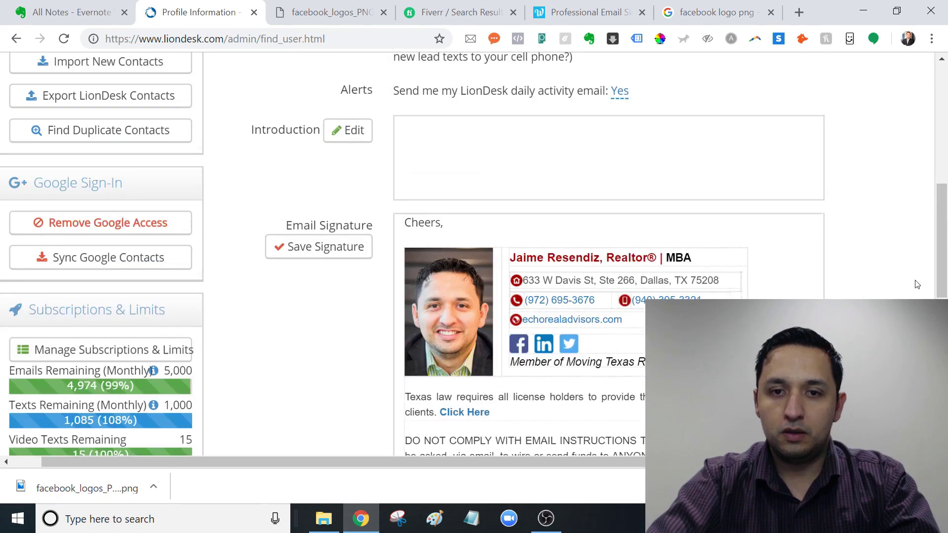
# - Add a blank line above 'Cheers,' in the signature and bring up Image Properties
pyautogui.click(525, 241)
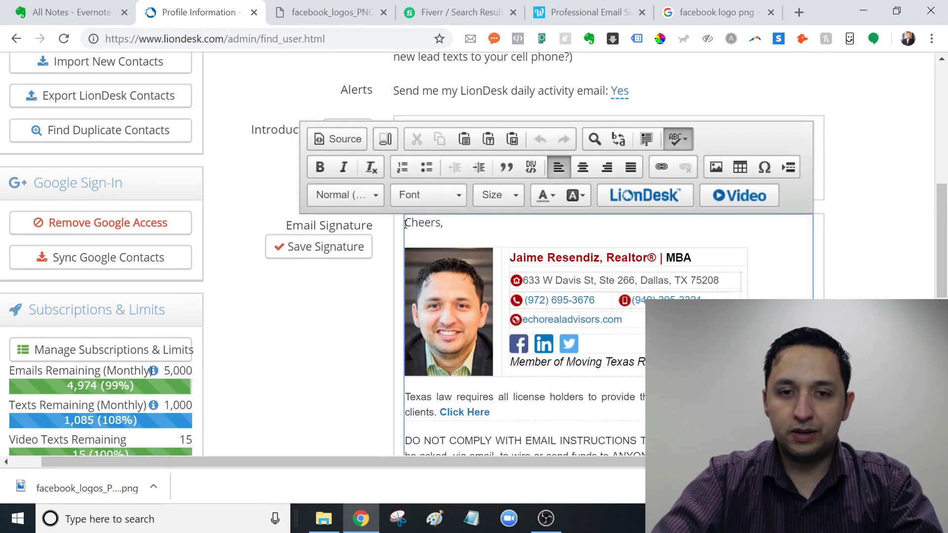
pyautogui.click(405, 225)
pyautogui.press('Return')
pyautogui.press('Return')
pyautogui.press('Return')
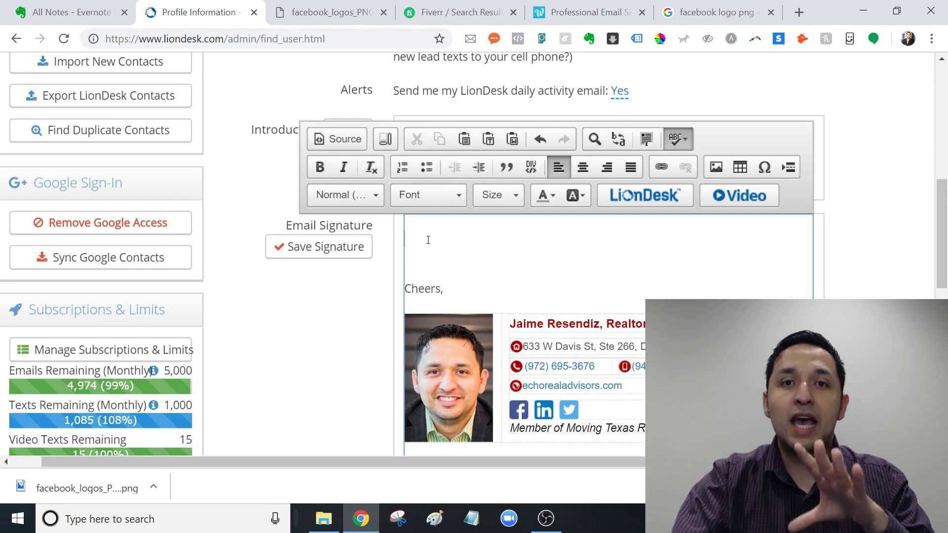
pyautogui.click(715, 169)
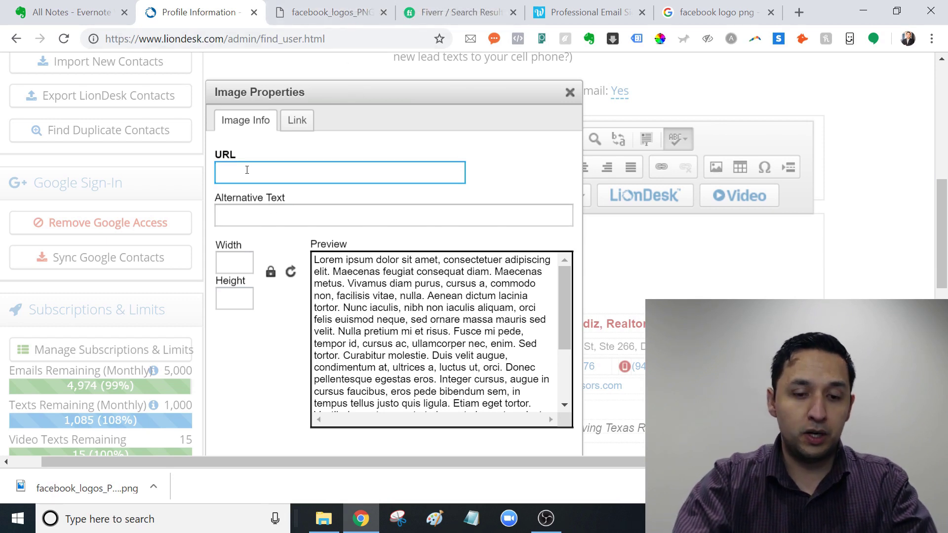
# - Use the pasted hosted logo URL as the source, alt text 'Facebook', size 25 × 19
pyautogui.hotkey('ctrl', 'v')
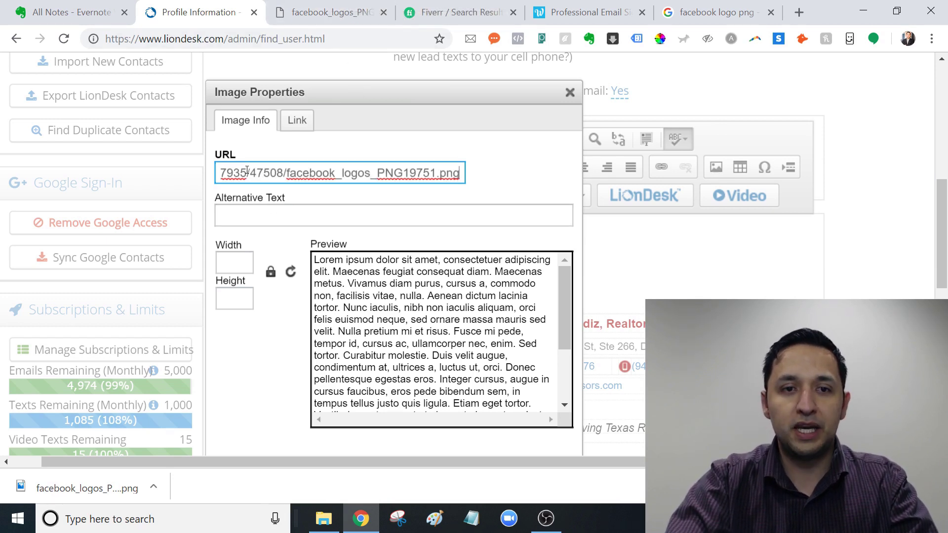
pyautogui.click(268, 207)
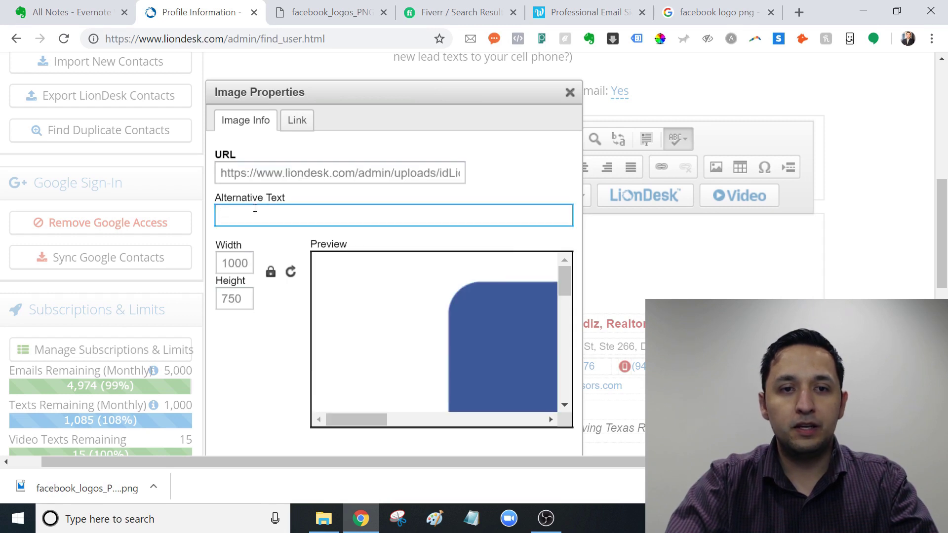
pyautogui.write('Fa')
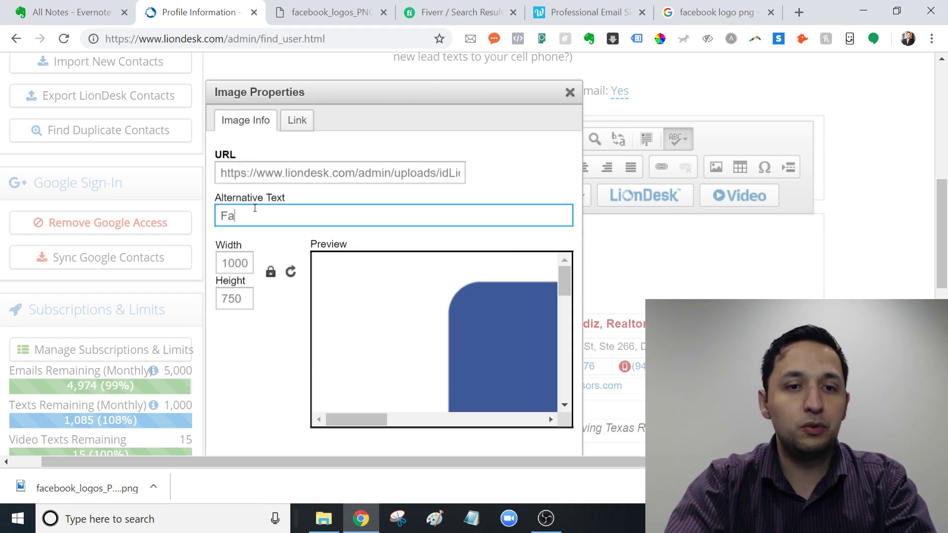
pyautogui.write('cebook')
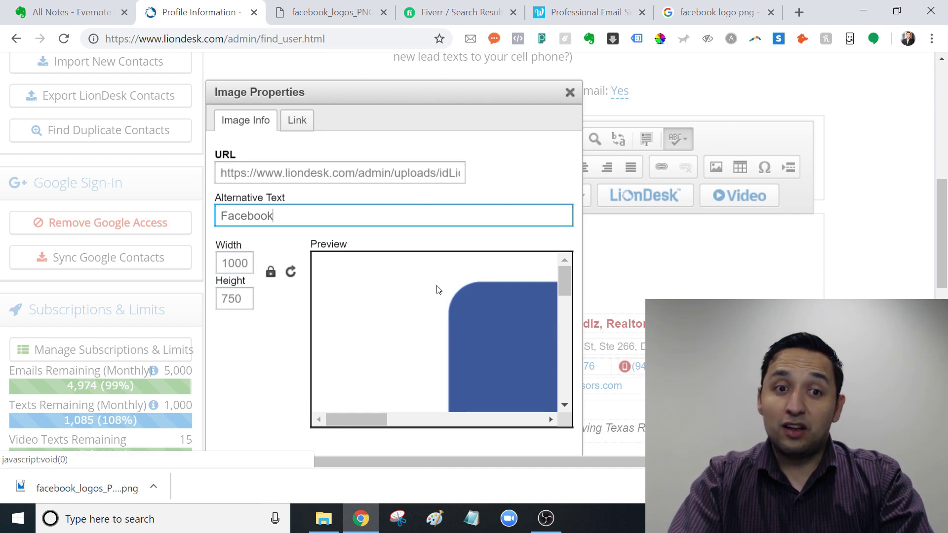
pyautogui.doubleClick(226, 266)
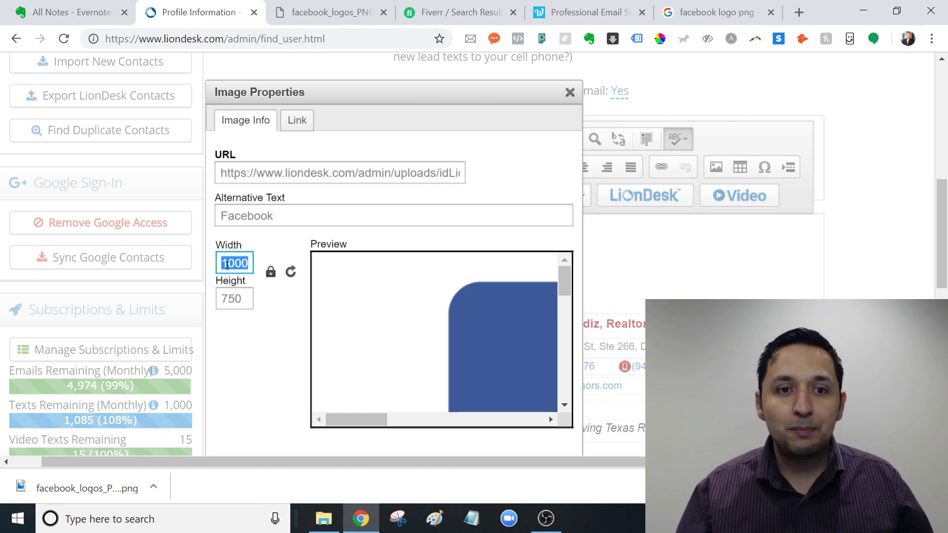
pyautogui.write('25')
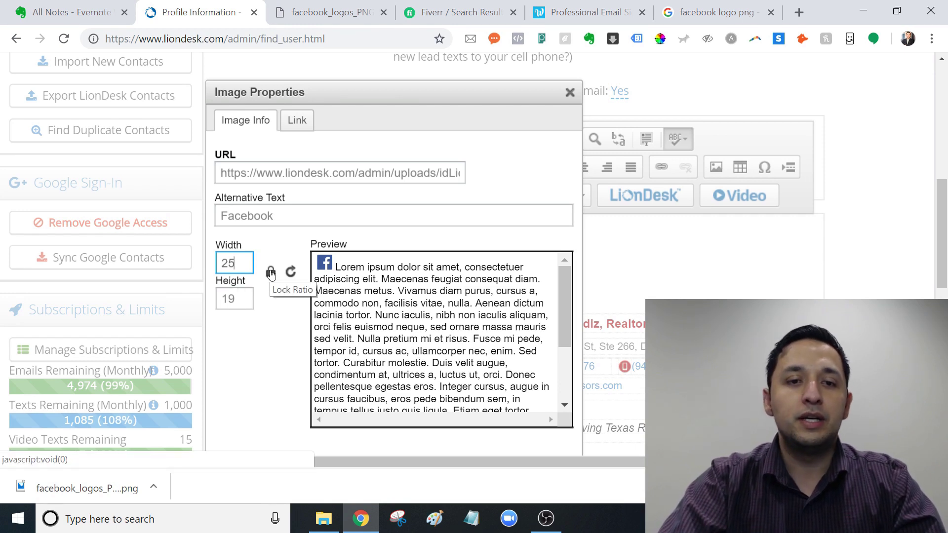
pyautogui.click(351, 214)
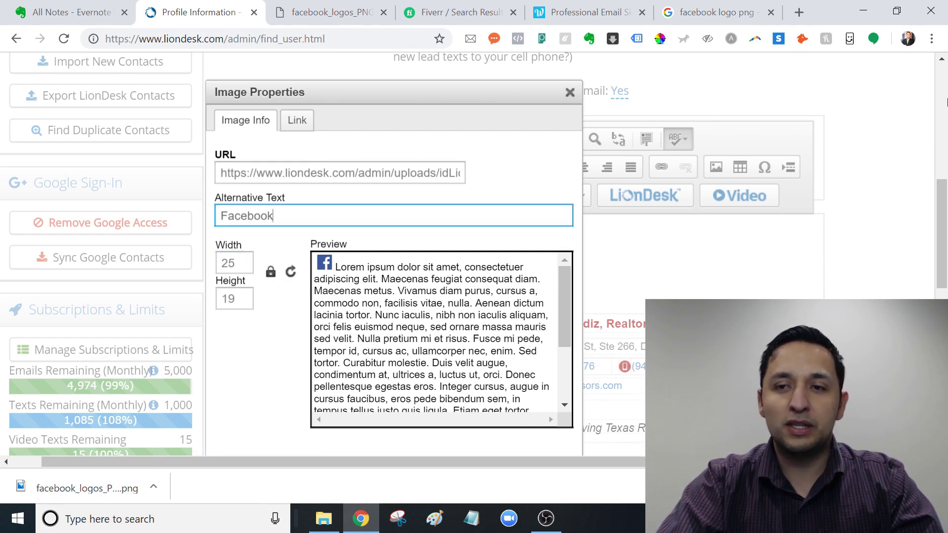
pyautogui.scroll(-2, 945, 256)
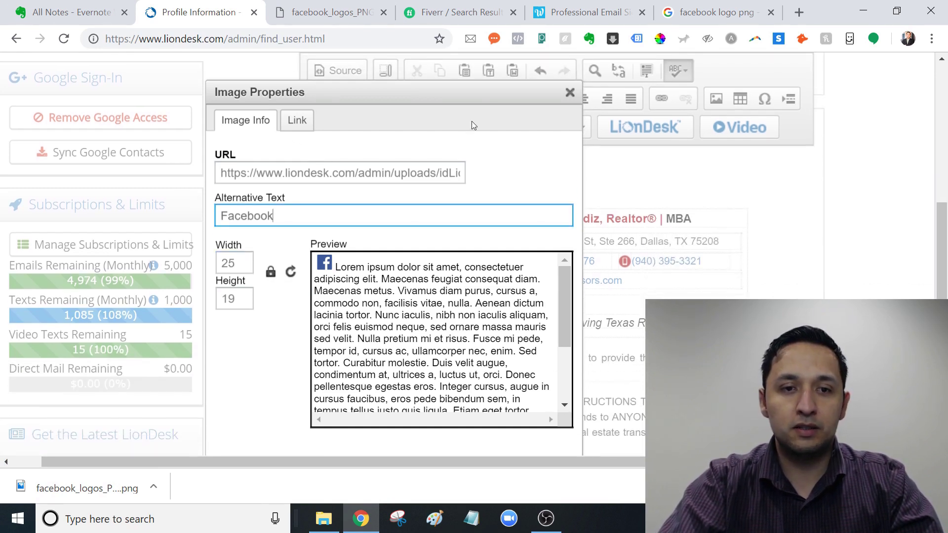
# - Insert the resized Facebook icon into the signature
pyautogui.press('Return')
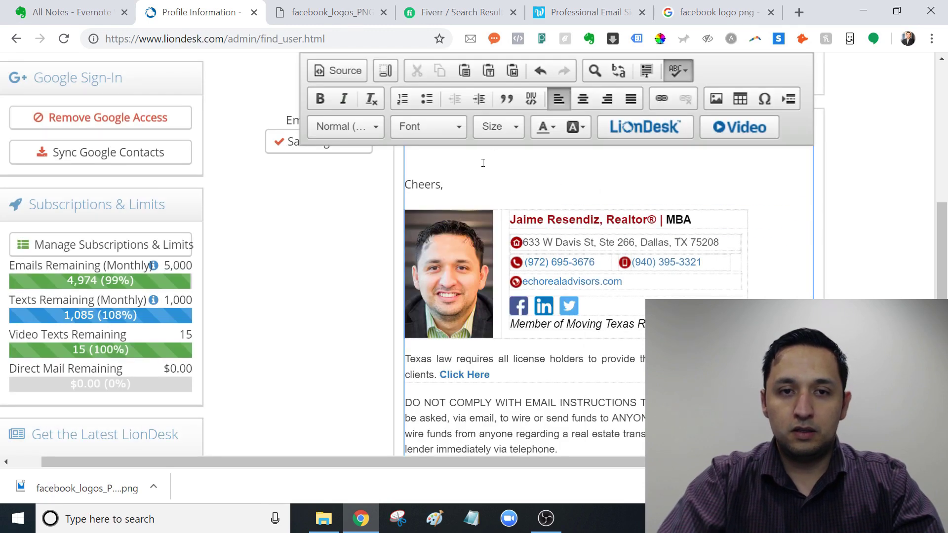
pyautogui.scroll(6, 642, 188)
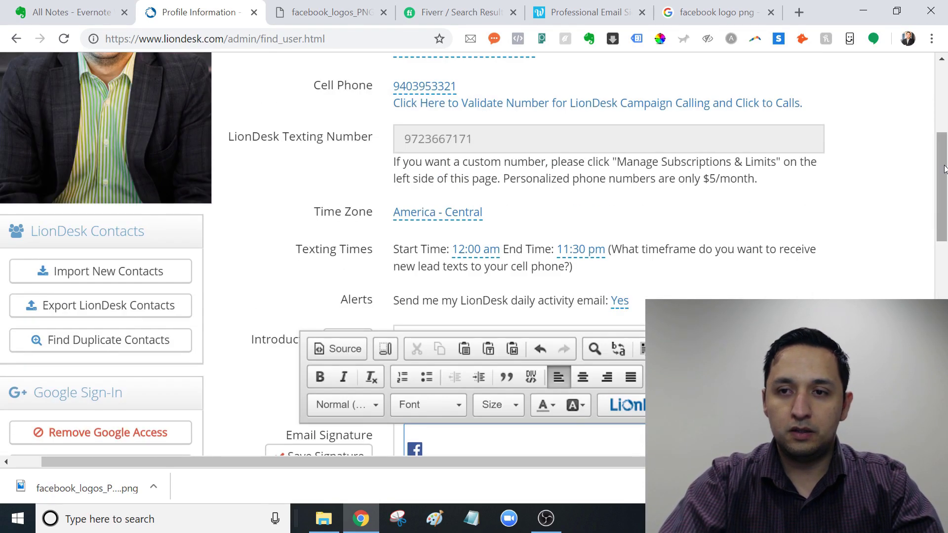
pyautogui.scroll(-3, 944, 169)
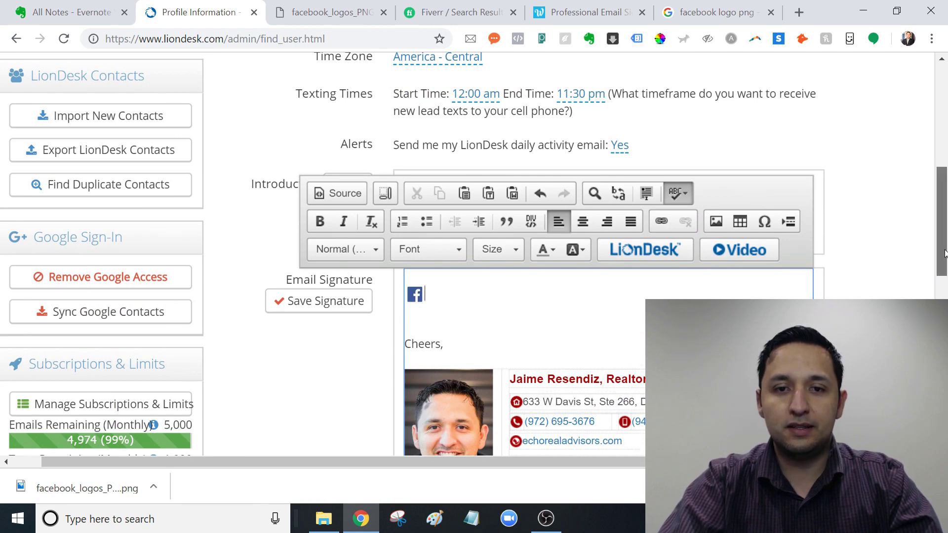
# - Reopen the icon's properties at the Link tab's URL field, then go to Google Images
pyautogui.doubleClick(416, 295)
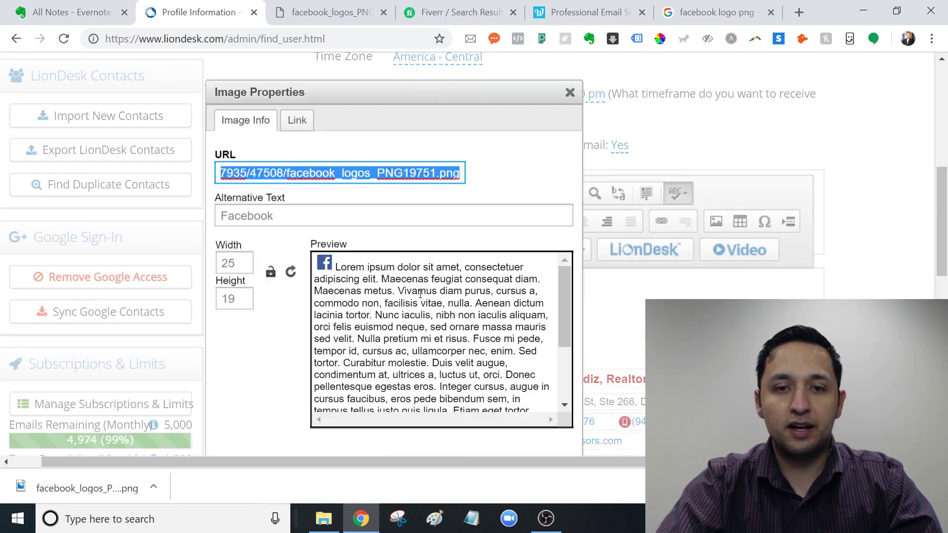
pyautogui.click(345, 145)
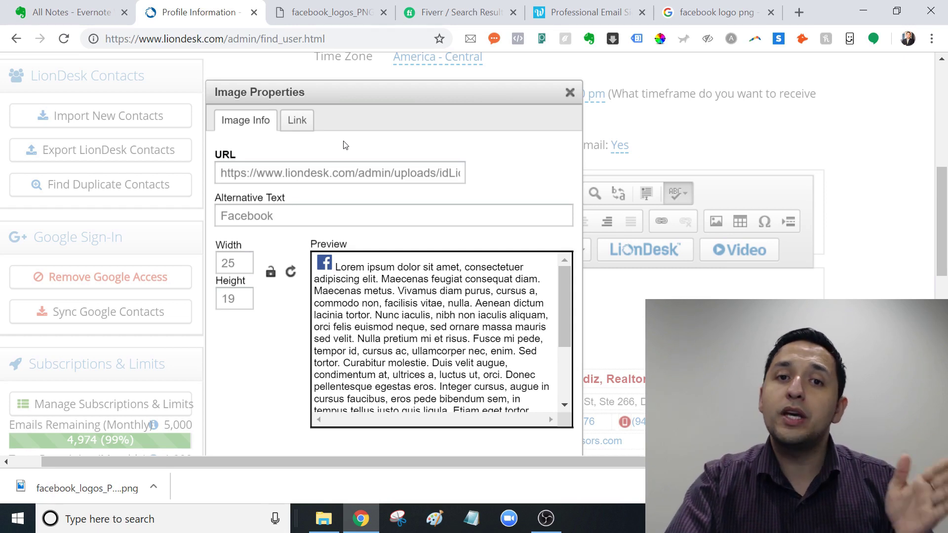
pyautogui.click(298, 122)
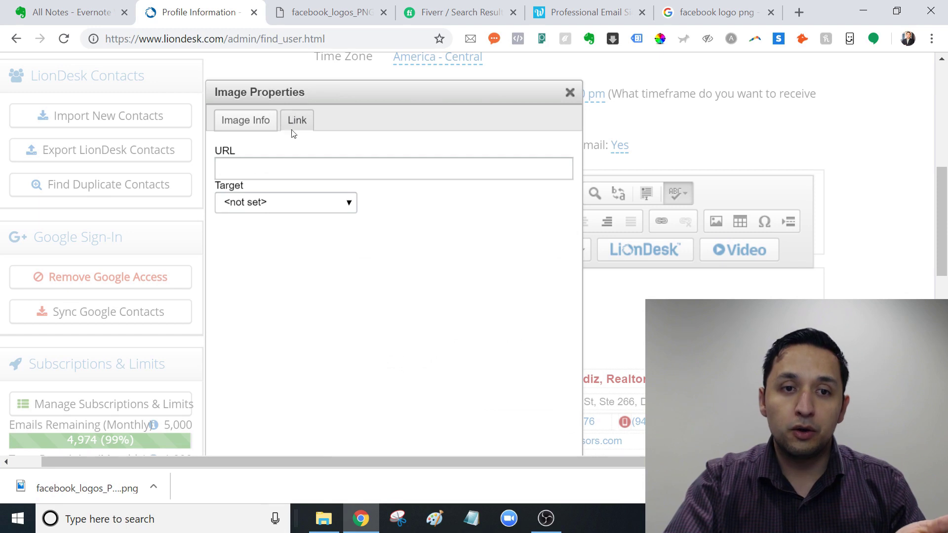
pyautogui.click(266, 169)
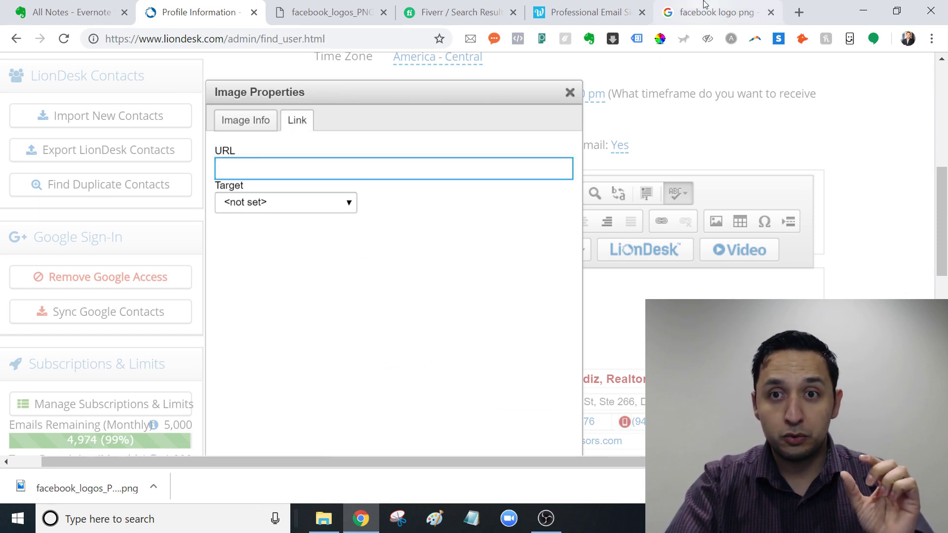
pyautogui.click(705, 7)
# - Go to facebook.com, open the personal profile page and select its web address
pyautogui.click(273, 33)
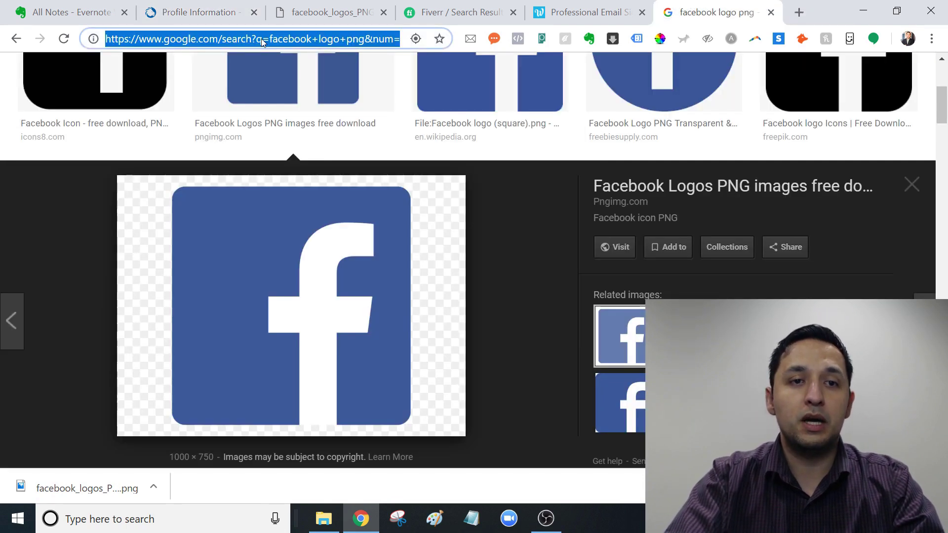
pyautogui.write('facebook.com')
pyautogui.press('Return')
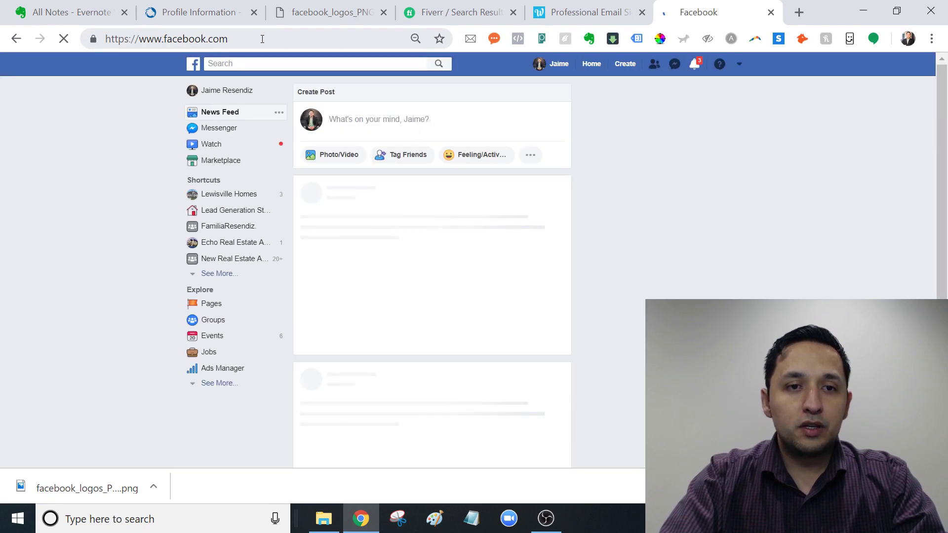
pyautogui.click(194, 93)
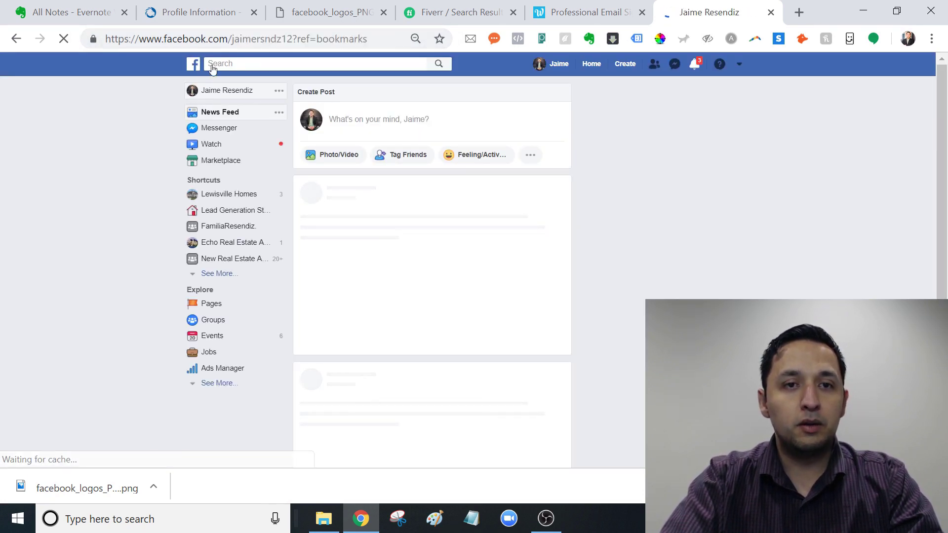
pyautogui.moveTo(292, 39); pyautogui.dragTo(101, 40)
pyautogui.hotkey('ctrl', 'c')
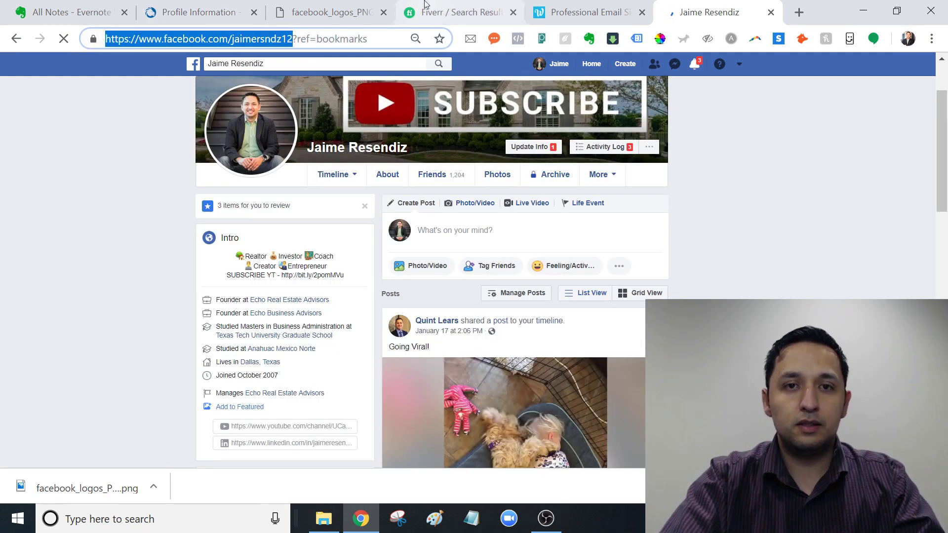
# - Paste the Facebook profile address as the icon's link with Target set to New Window (_blank)
pyautogui.click(223, 5)
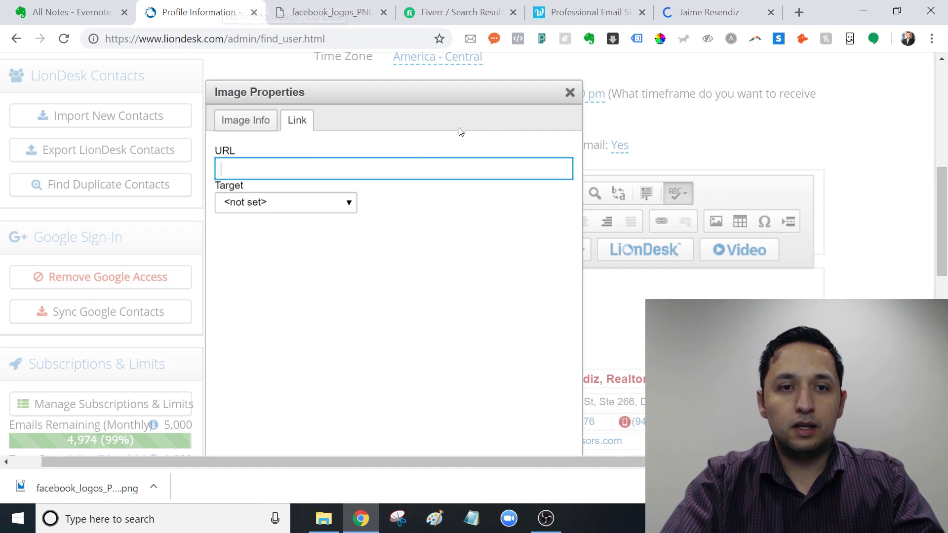
pyautogui.hotkey('ctrl', 'v')
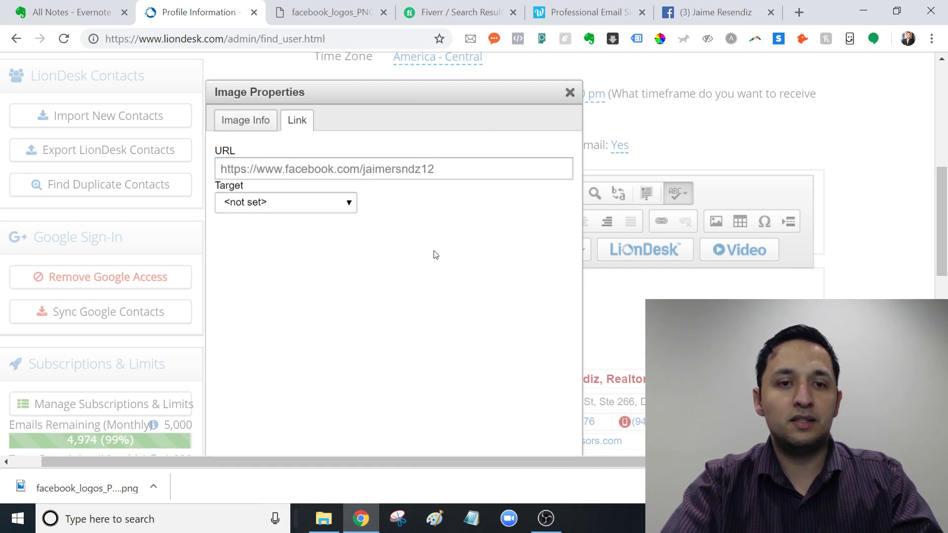
pyautogui.click(301, 202)
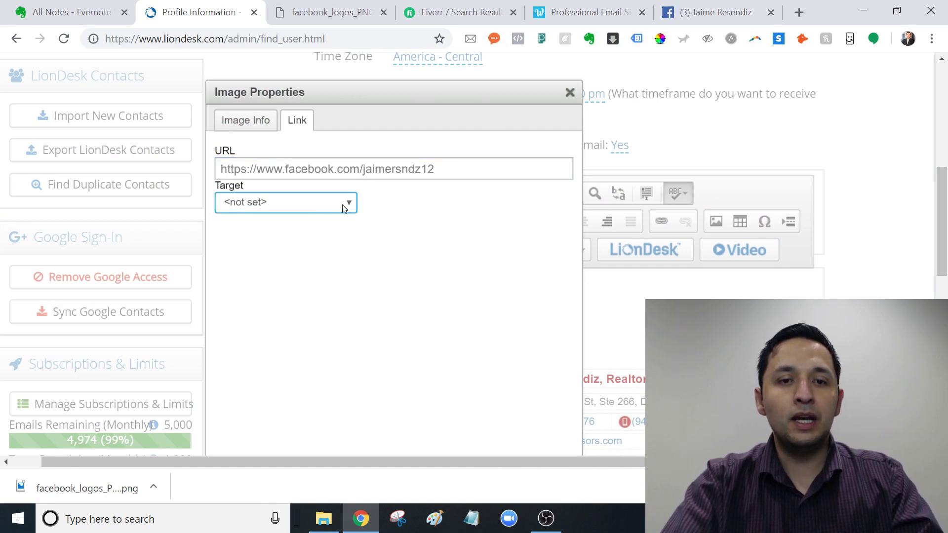
pyautogui.click(423, 242)
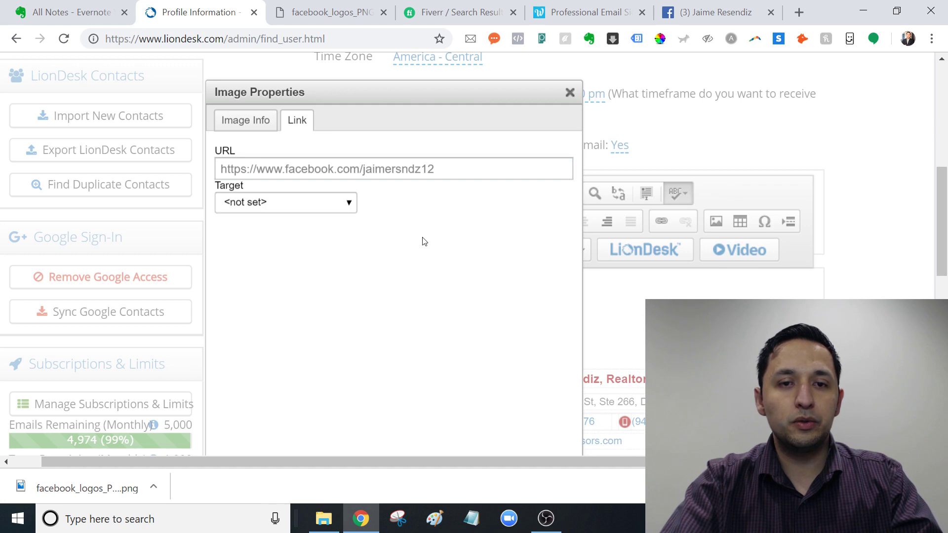
pyautogui.click(350, 207)
pyautogui.click(350, 209)
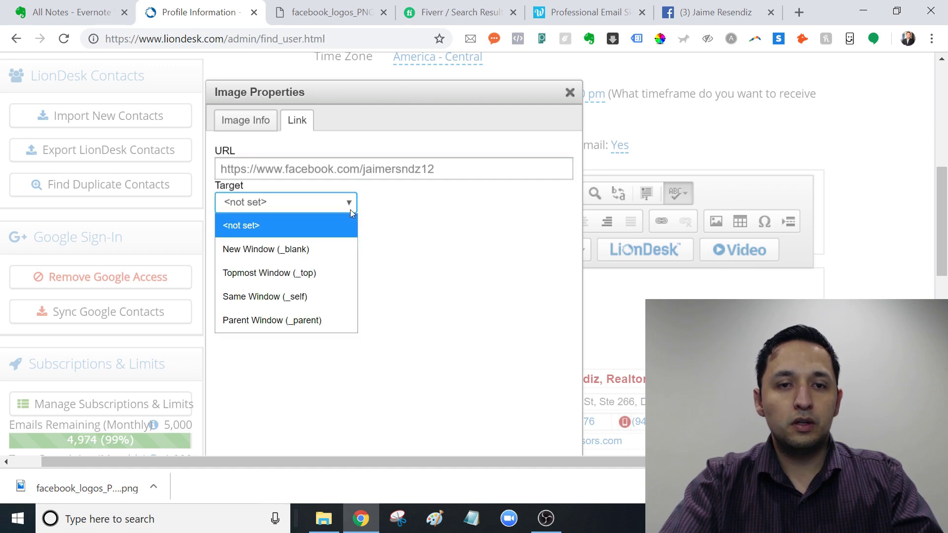
pyautogui.click(296, 248)
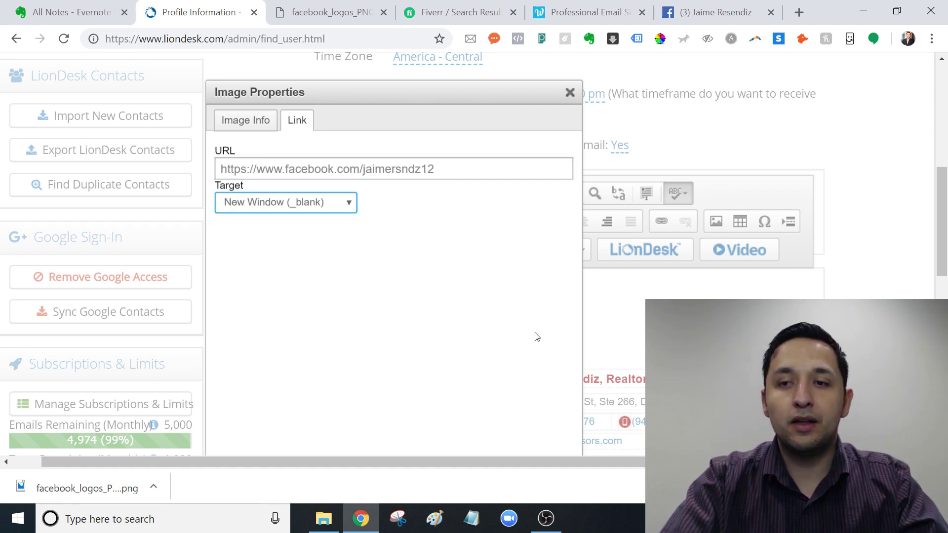
pyautogui.moveTo(942, 212); pyautogui.dragTo(945, 251)
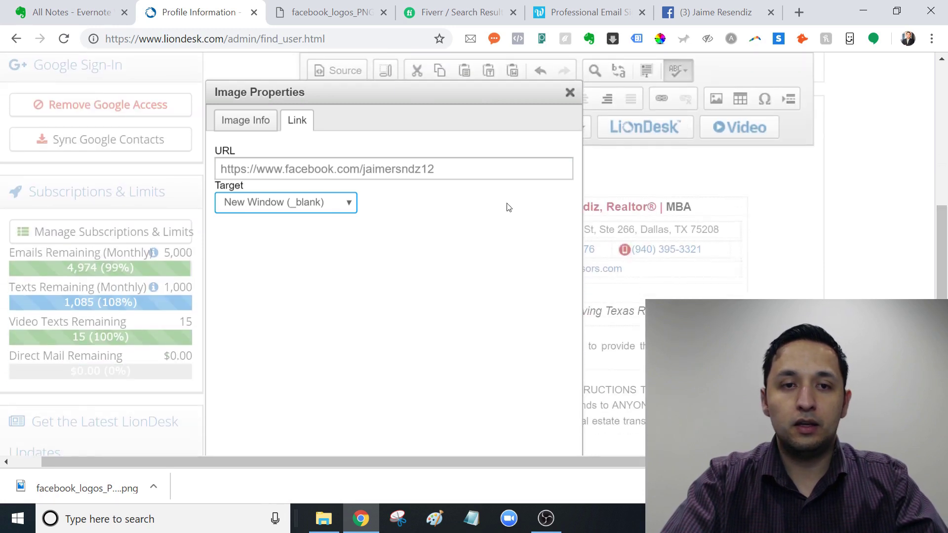
pyautogui.hotkey('alt', 'Down')
pyautogui.click(422, 190)
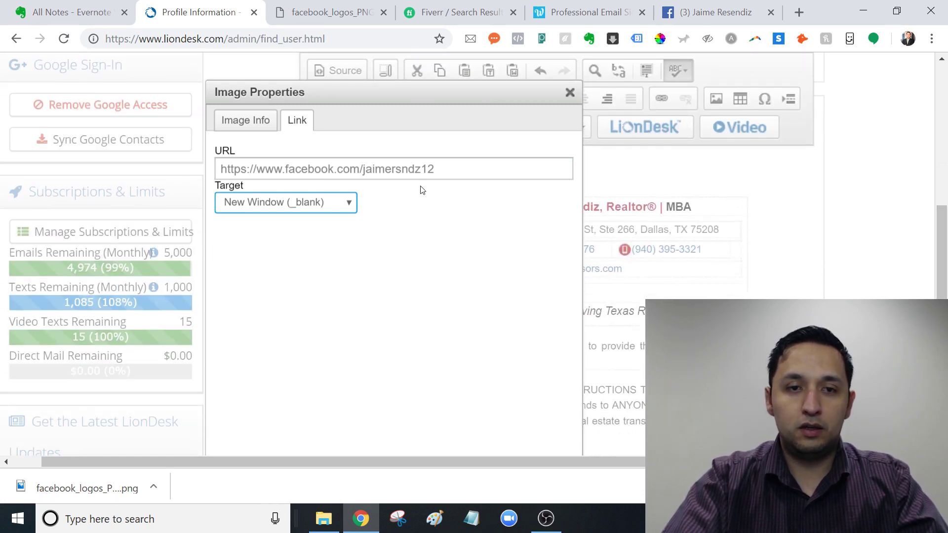
pyautogui.moveTo(481, 94); pyautogui.dragTo(467, 53)
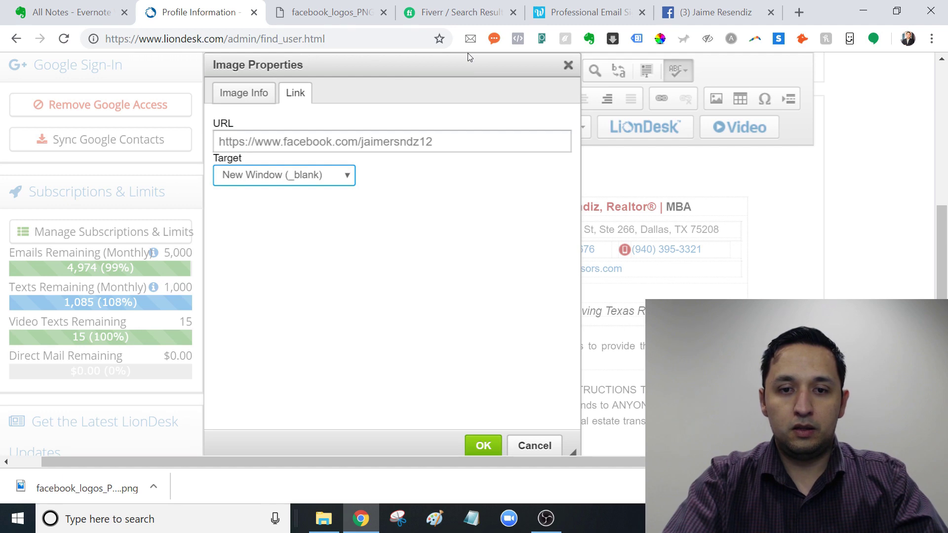
# - Confirm the link, check the linked icon above 'Cheers,', then switch to the Fiverr results
pyautogui.click(486, 448)
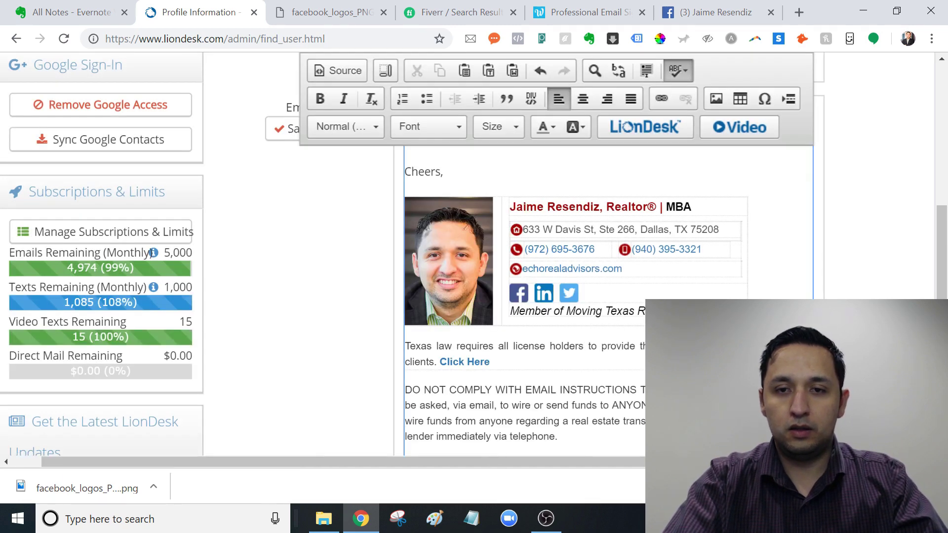
pyautogui.scroll(2, 943, 275)
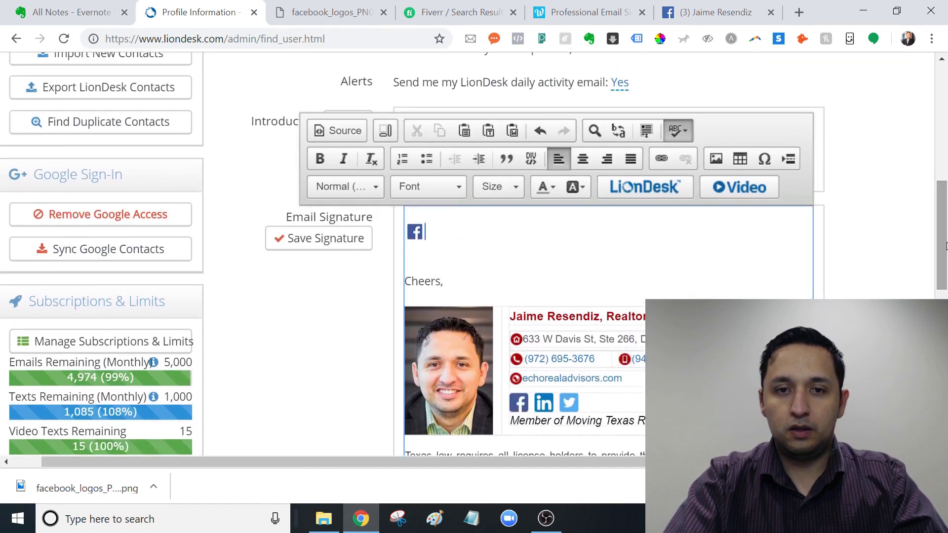
pyautogui.click(423, 236)
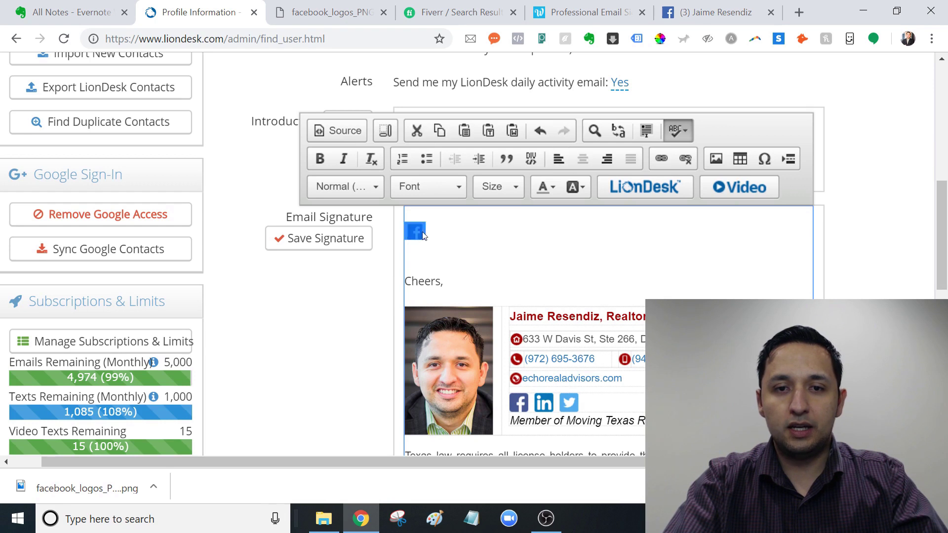
pyautogui.click(451, 235)
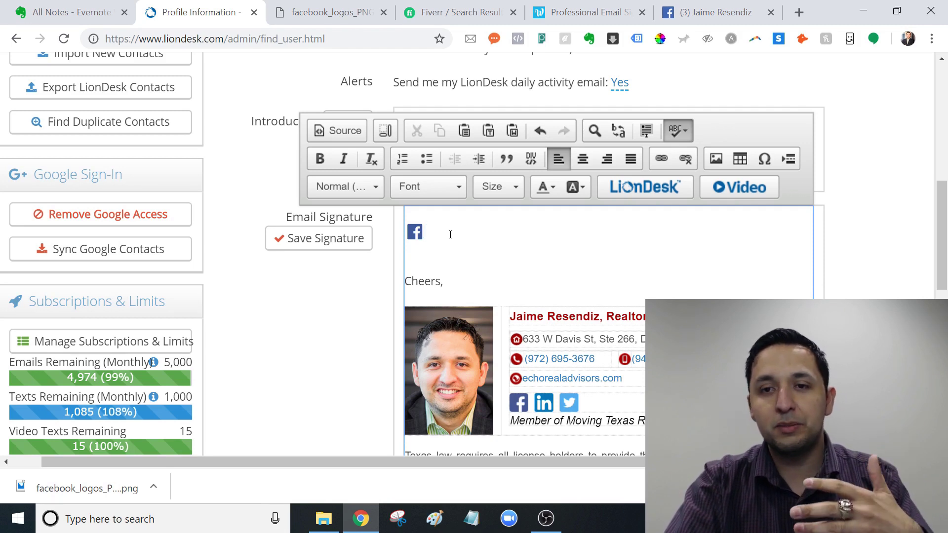
pyautogui.scroll(1, 946, 223)
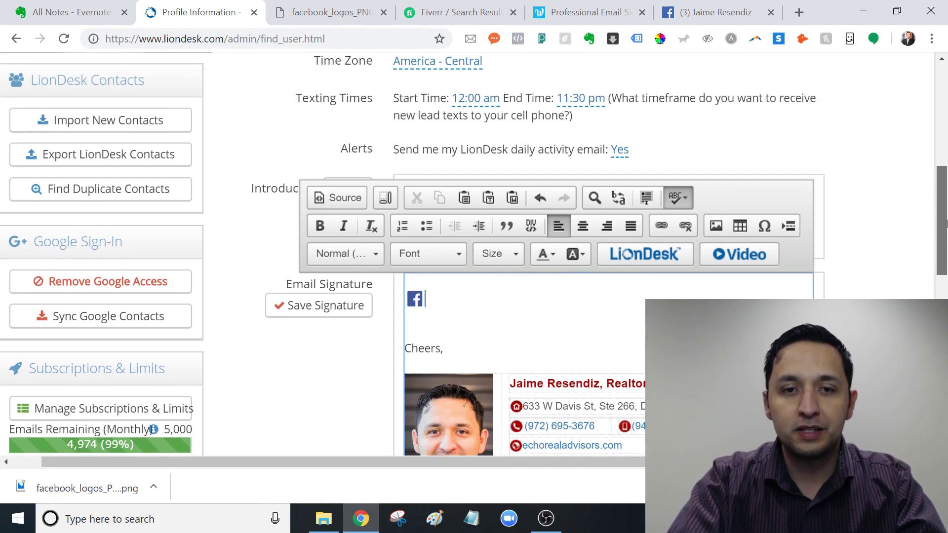
pyautogui.moveTo(946, 224); pyautogui.dragTo(946, 219)
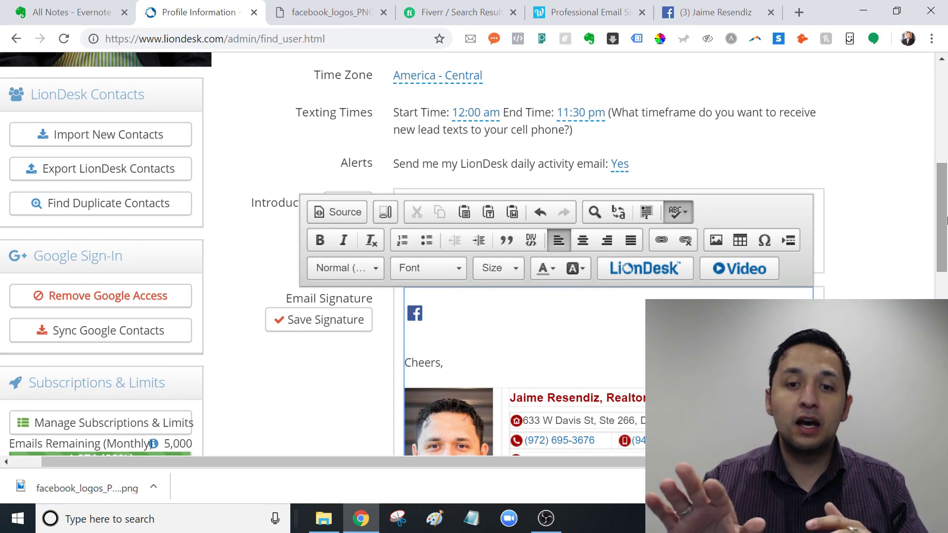
pyautogui.moveTo(946, 219); pyautogui.dragTo(947, 238)
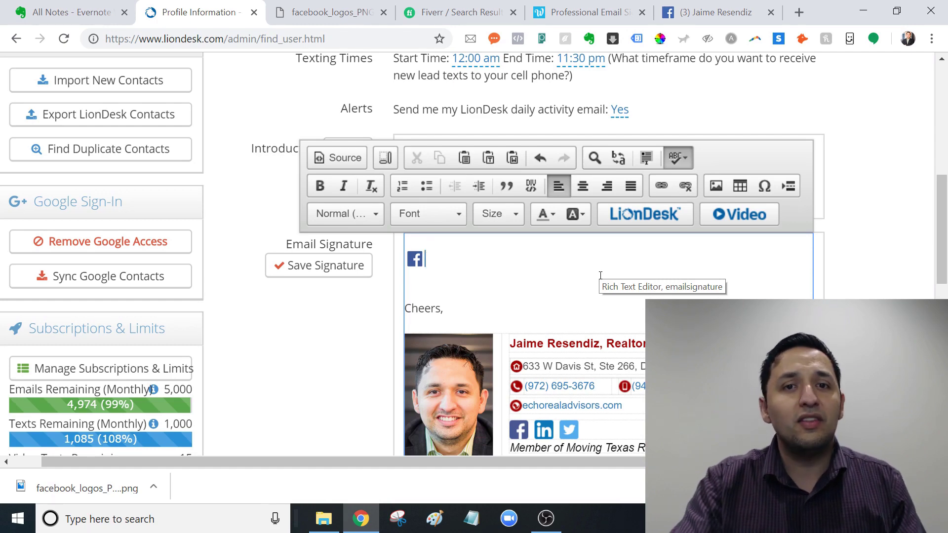
pyautogui.click(464, 12)
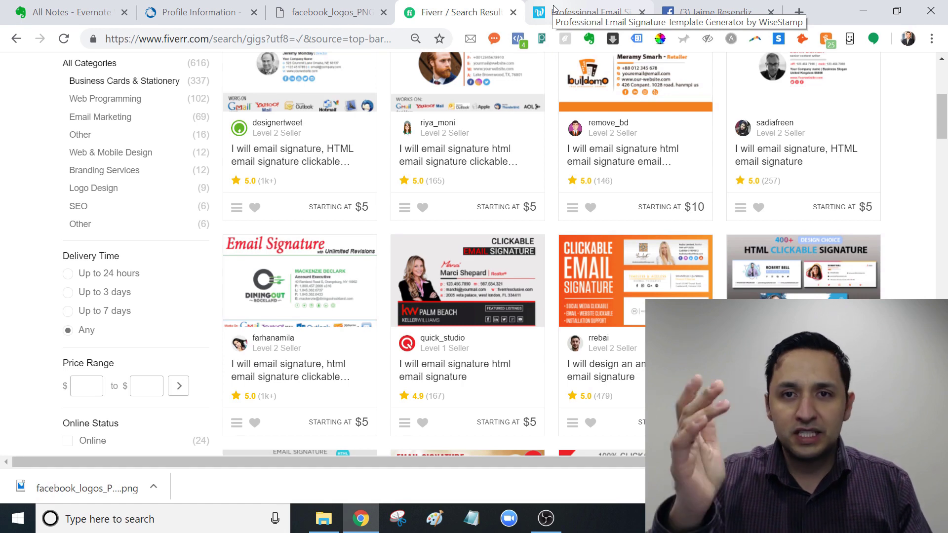
# - Switch to the WiseStamp tab to view its email signature templates
pyautogui.click(553, 9)
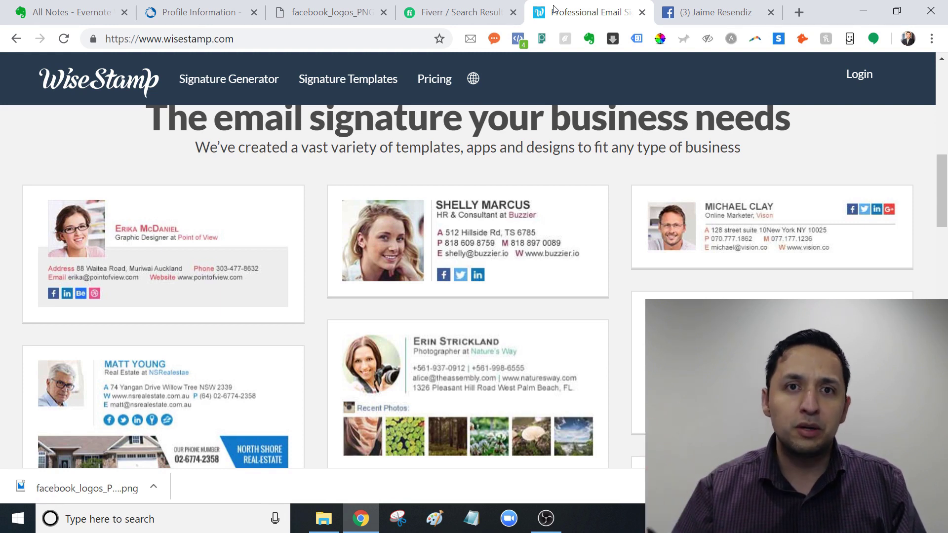
pyautogui.click(218, 5)
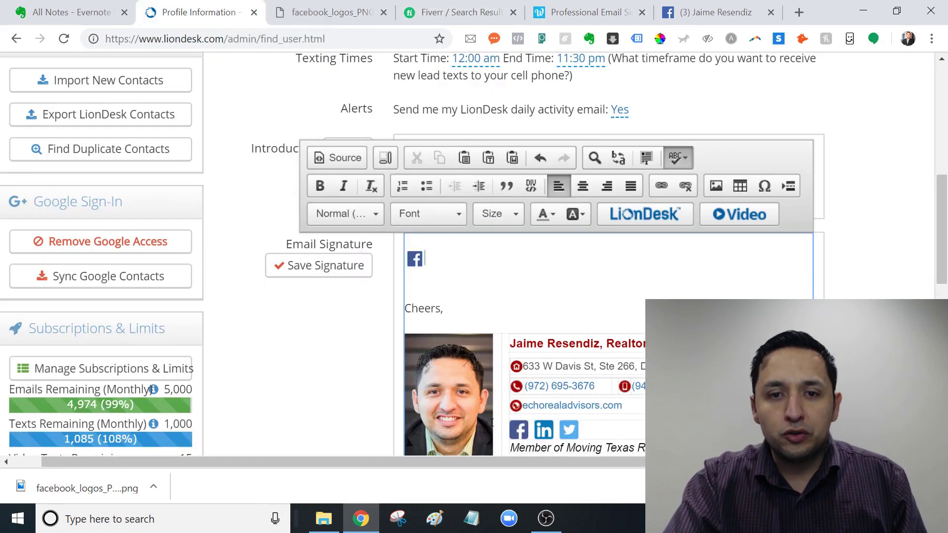